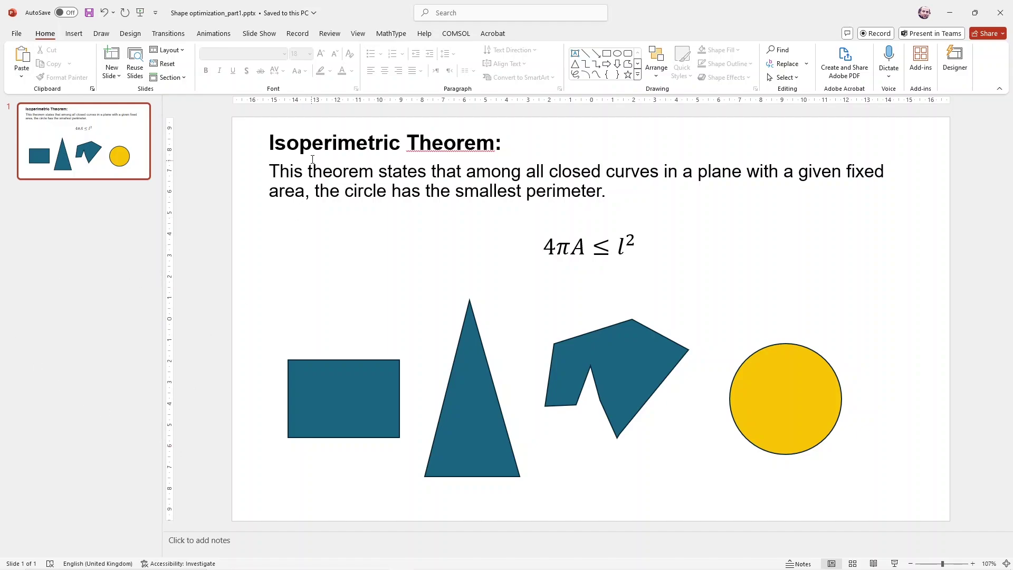
Review the isoperimetric theorem's title, statement and inequality on the slide
left_click_drag(270, 146, 496, 144)
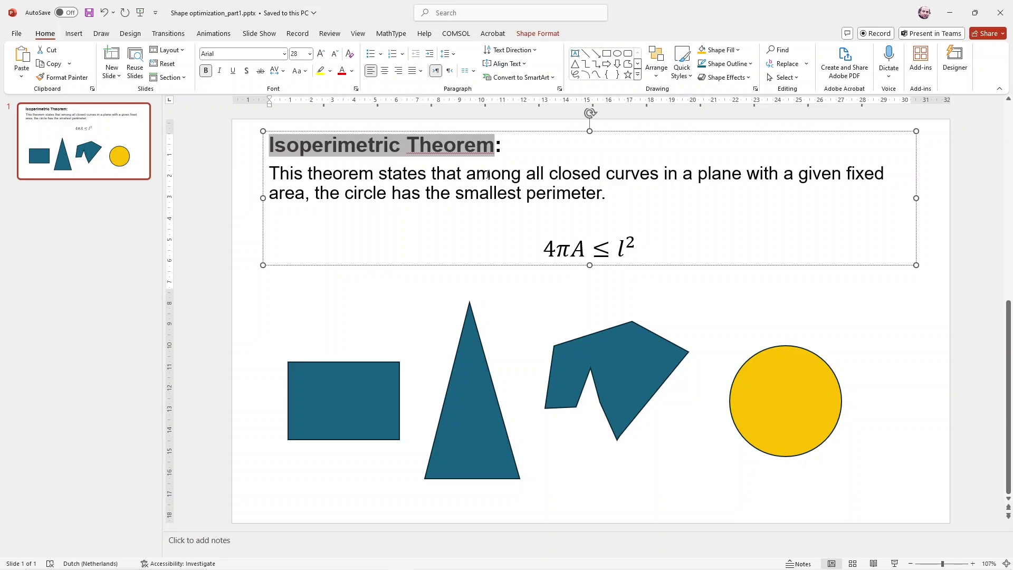
left_click_drag(445, 177, 799, 173)
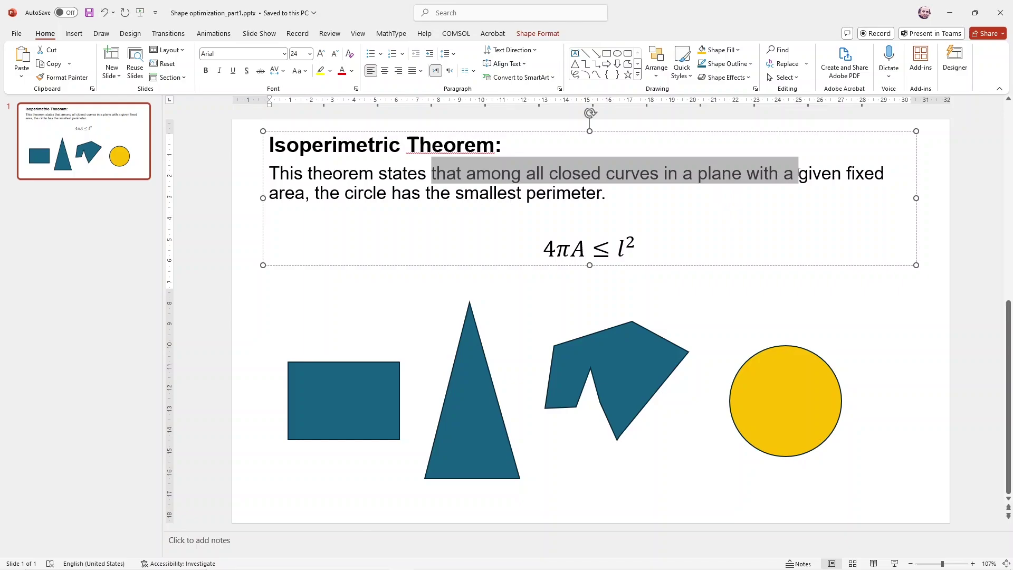
left_click_drag(367, 194, 584, 186)
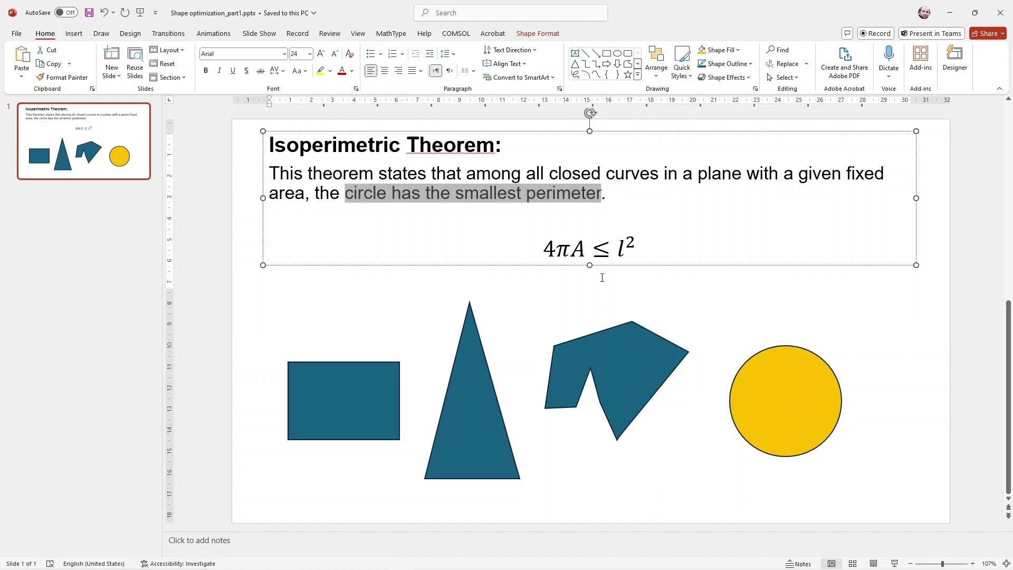
left_click(591, 253)
double_click(593, 256)
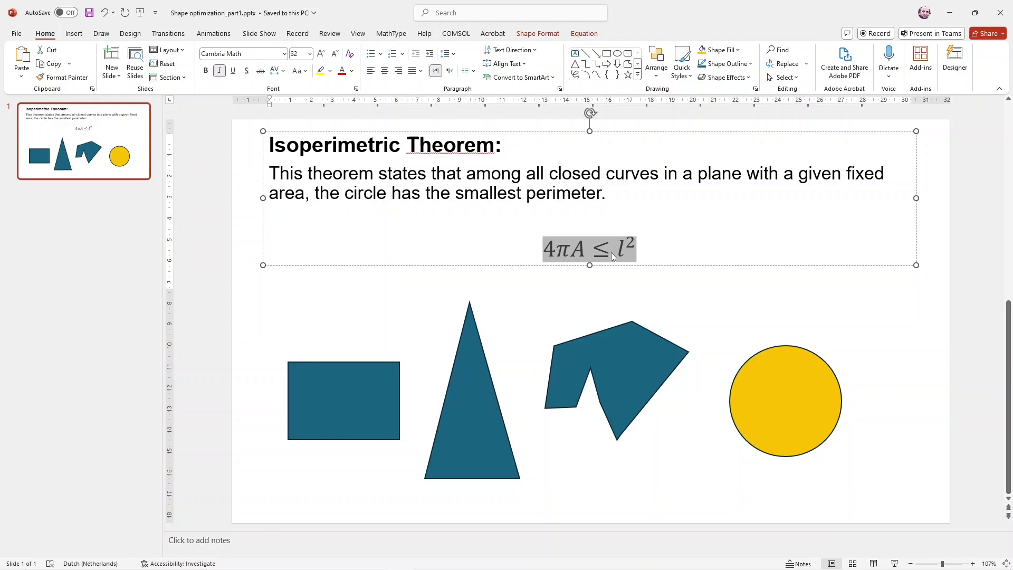
left_click(615, 262)
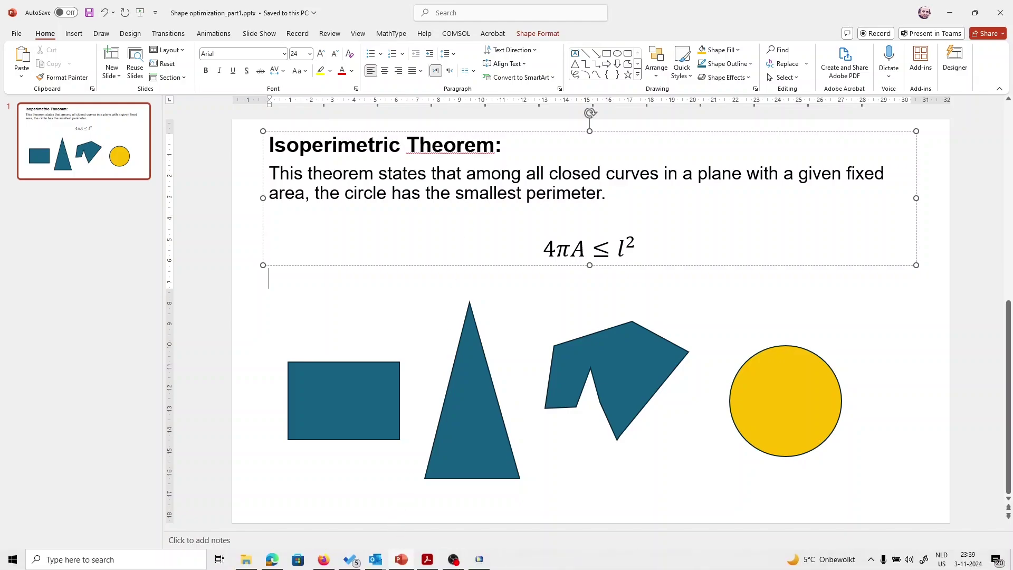
Switch to COMSOL Multiphysics in a maximized window and start a 2D model with the Model Wizard
mouse_move(486, 564)
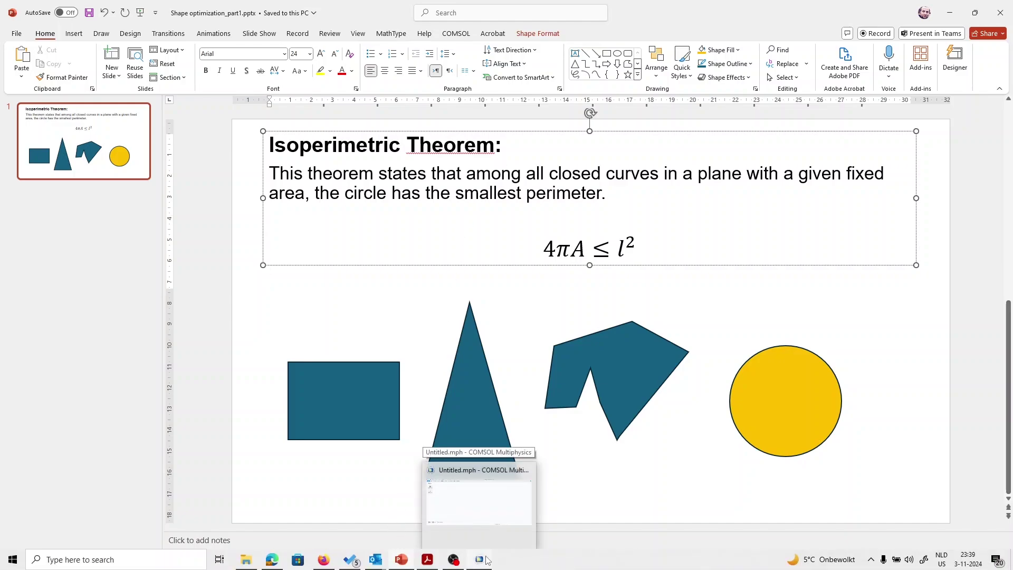
left_click(498, 522)
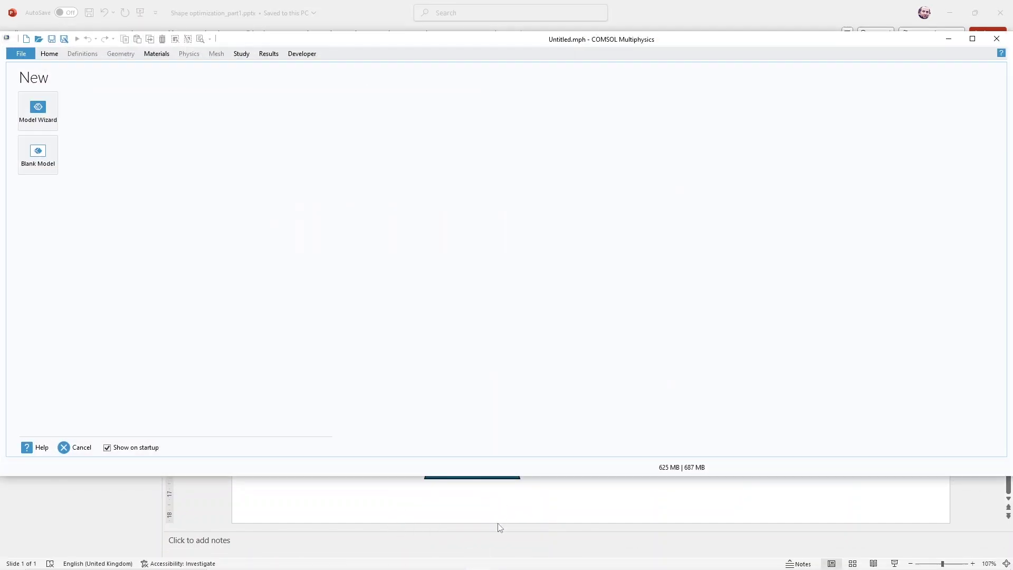
double_click(553, 42)
left_click(45, 83)
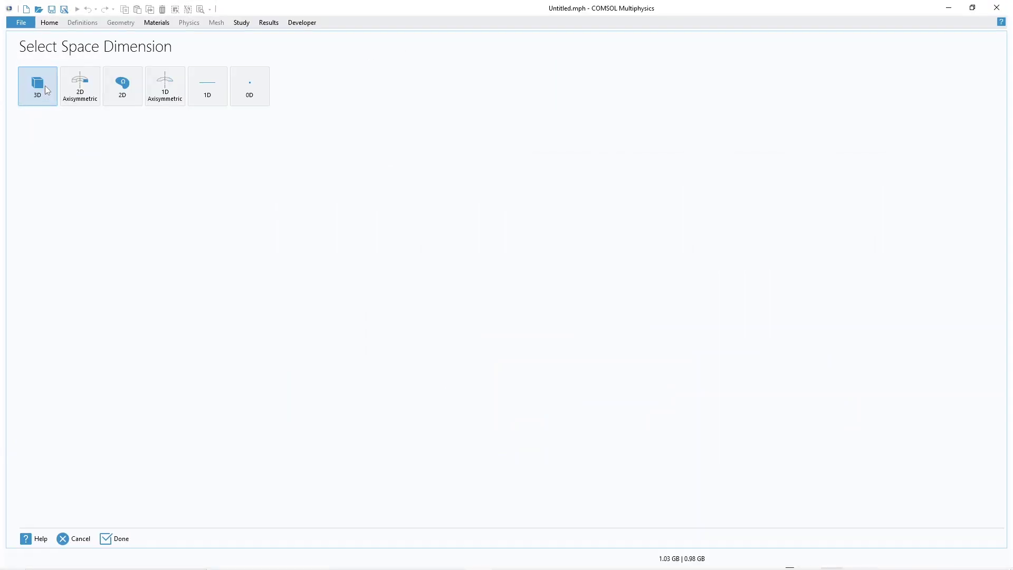
left_click(125, 95)
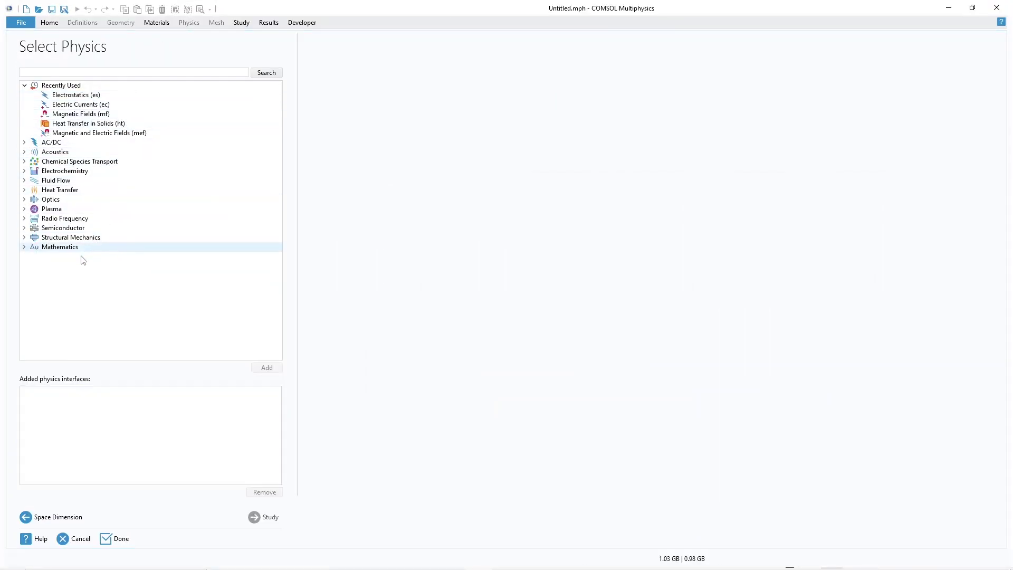
Add the Shape Optimization interface from the Mathematics branch and create the model with a Stationary study
left_click(24, 248)
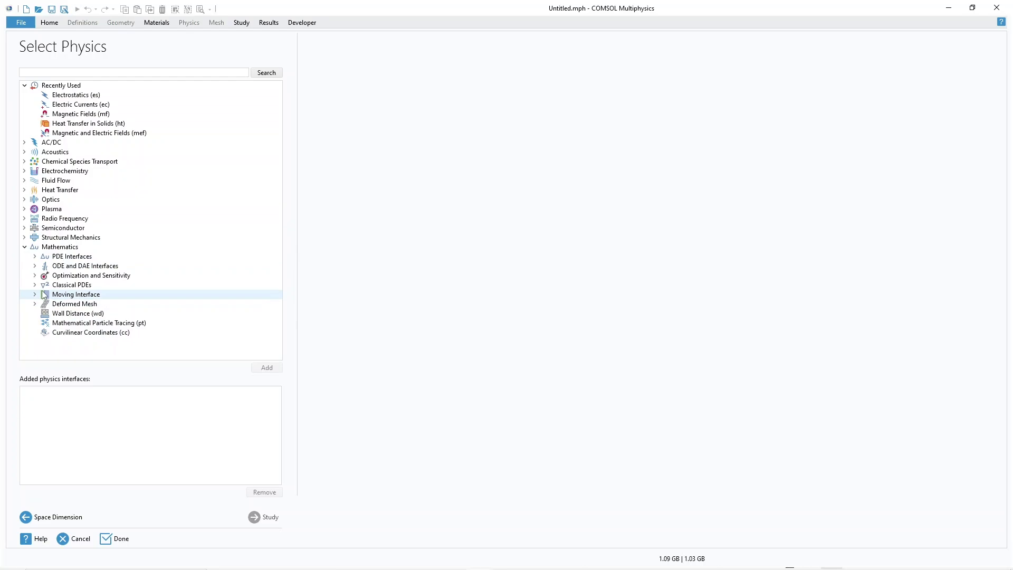
left_click(34, 276)
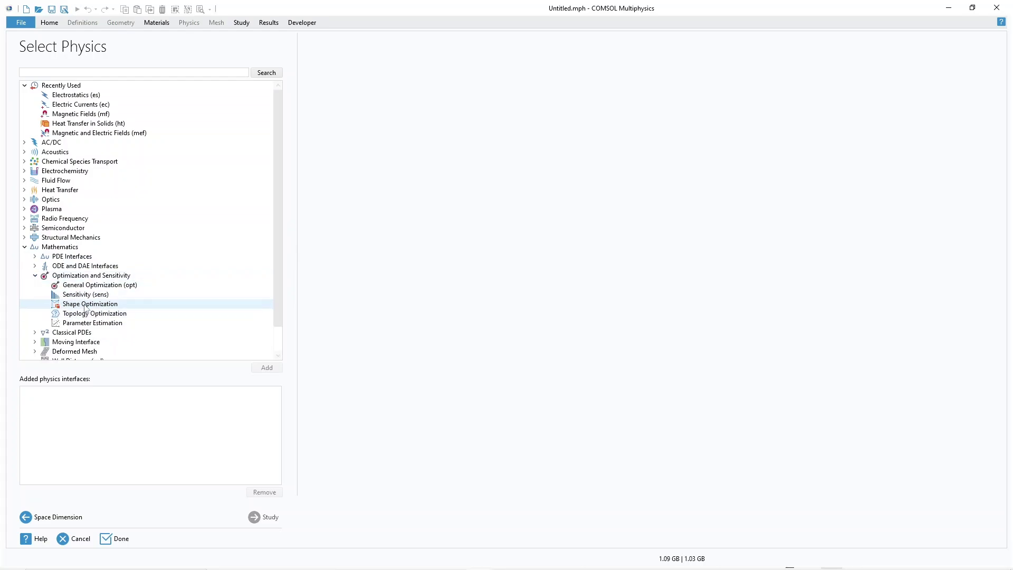
double_click(86, 304)
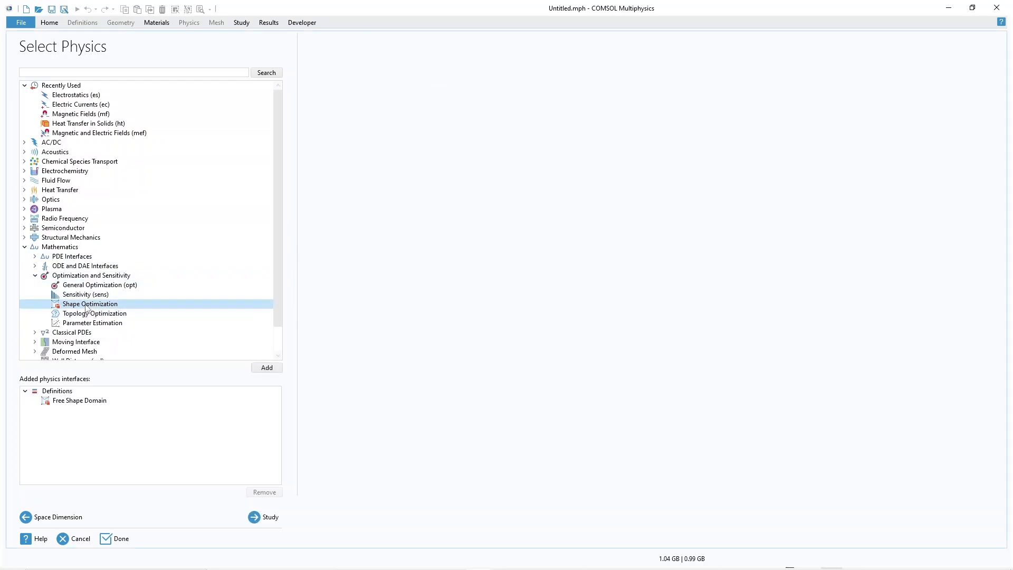
left_click(264, 517)
left_click(66, 113)
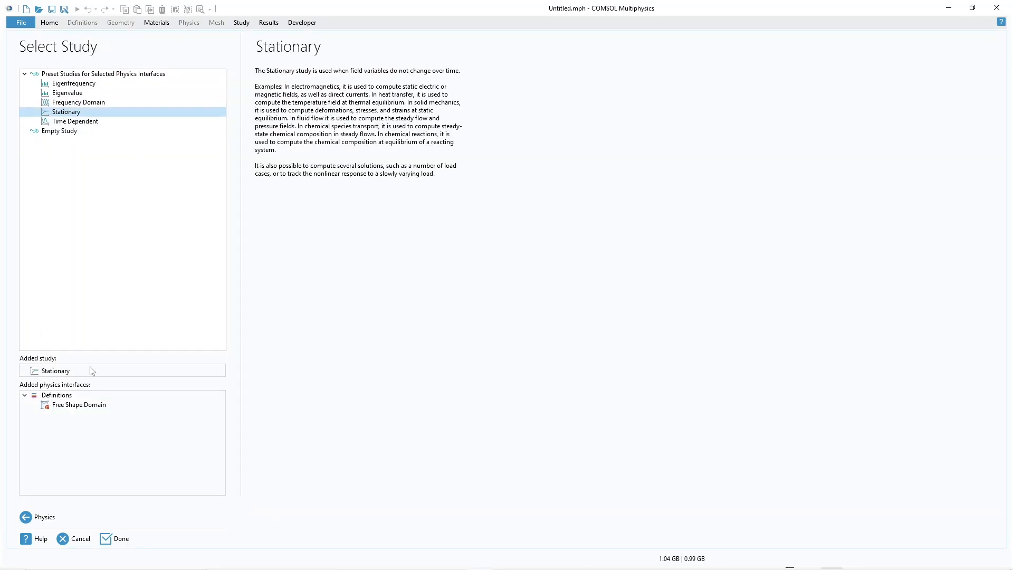
left_click(121, 538)
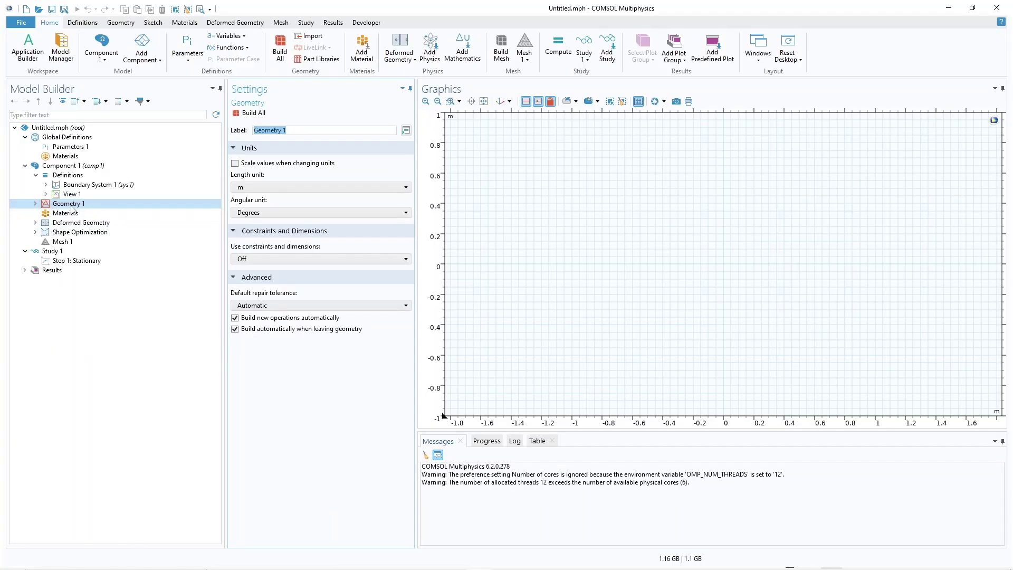
Create and build a rectangle 3 m wide and 1 m high with its corner at the origin
right_click(72, 207)
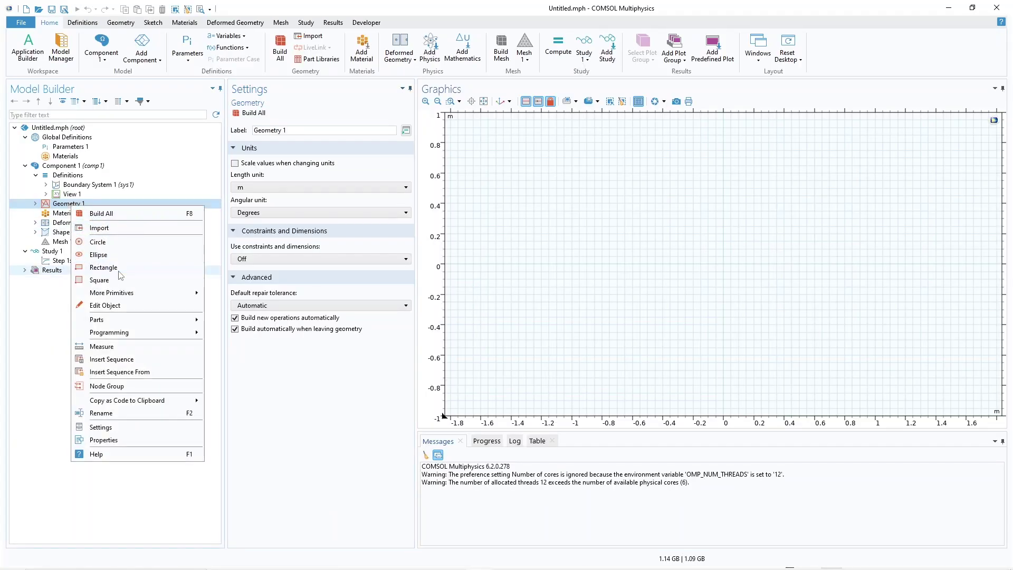
key("Escape")
double_click(258, 199)
type("3")
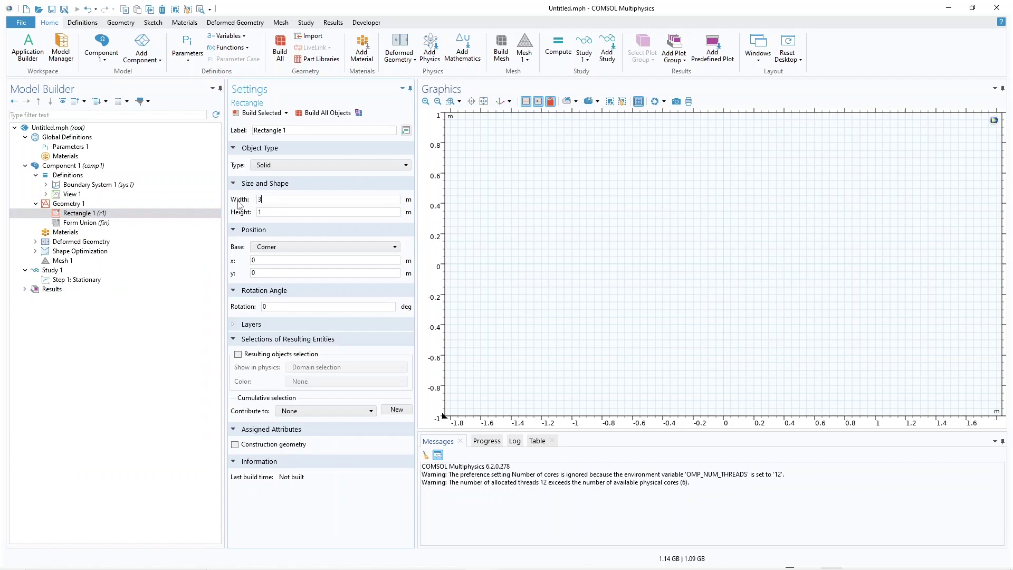
left_click(262, 114)
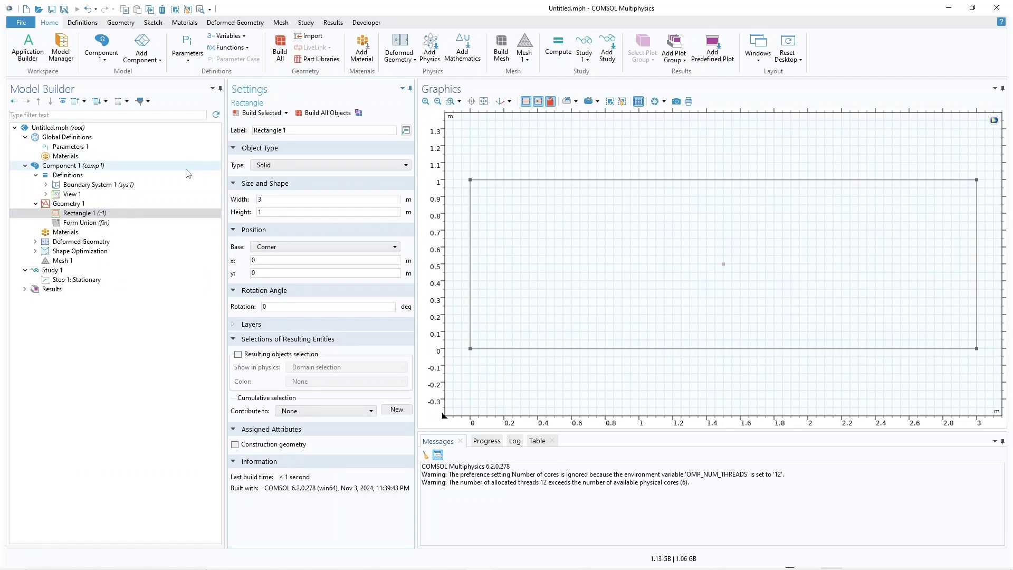
Sketch a closed triangular polygon inside the rectangle with vertices at (1.1, 0.4), (1.25, 0.8) and (1.7, 0.35)
left_click(156, 24)
left_click(174, 44)
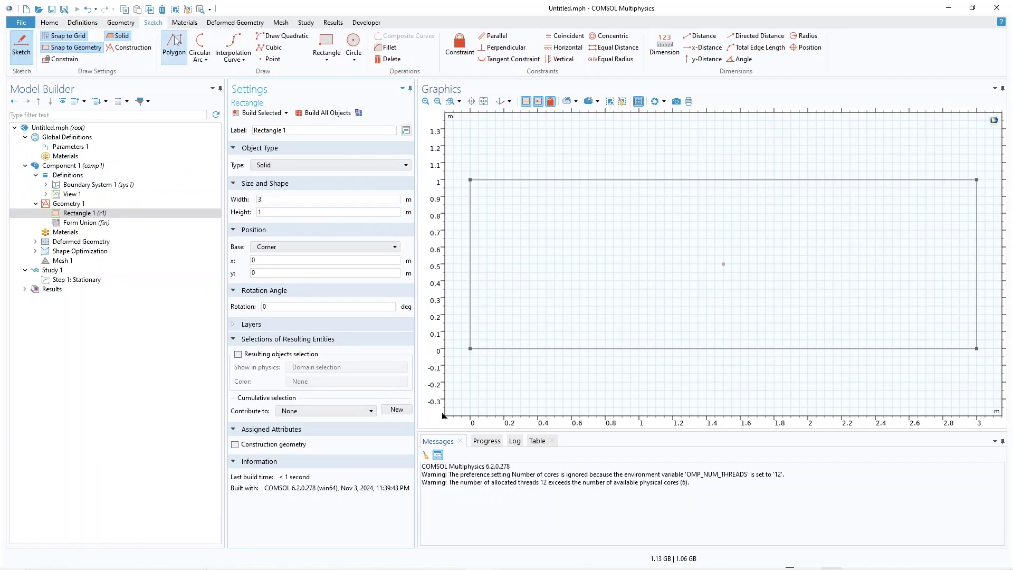
left_click(656, 281)
left_click(682, 214)
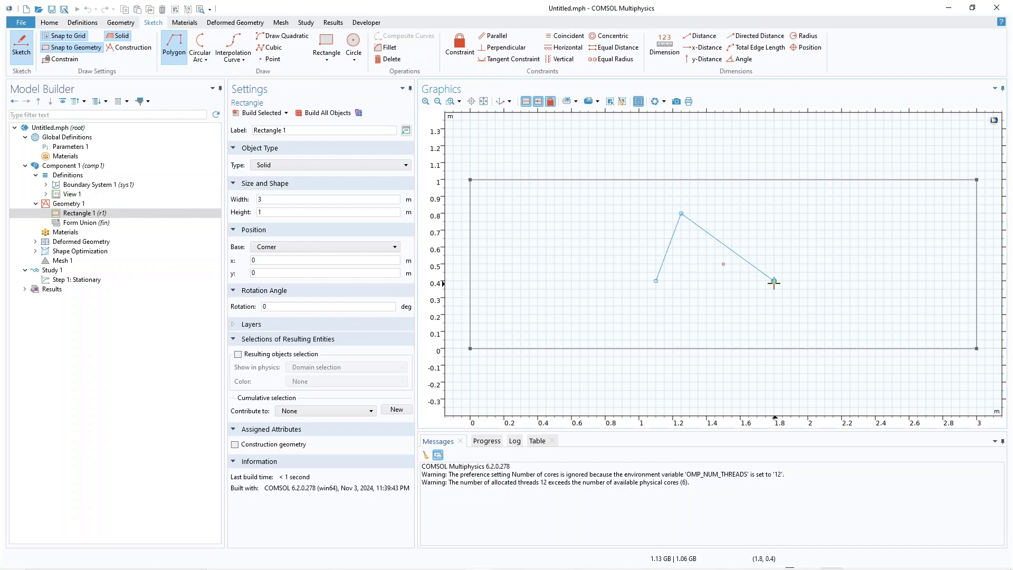
left_click(757, 290)
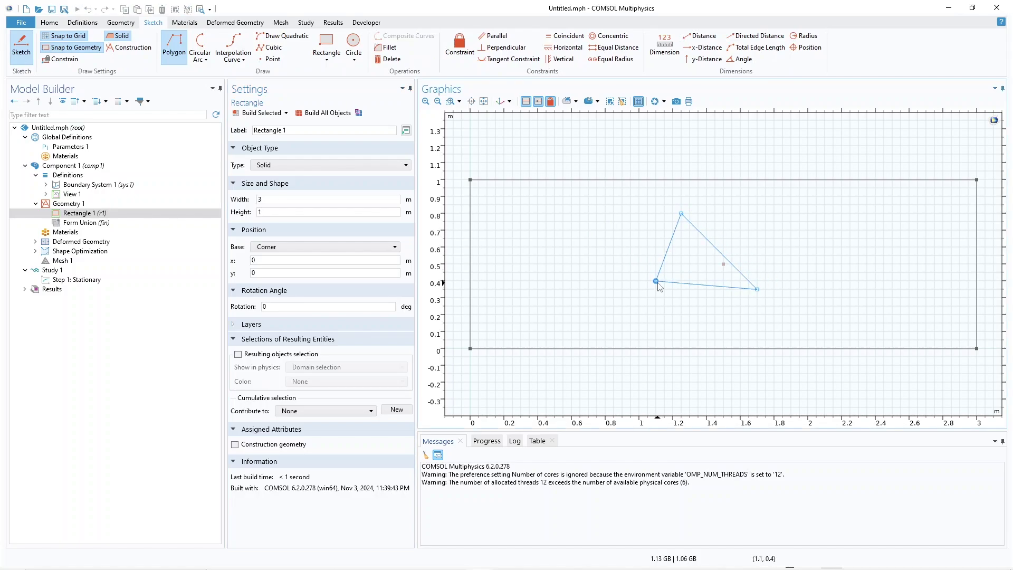
left_click(656, 281)
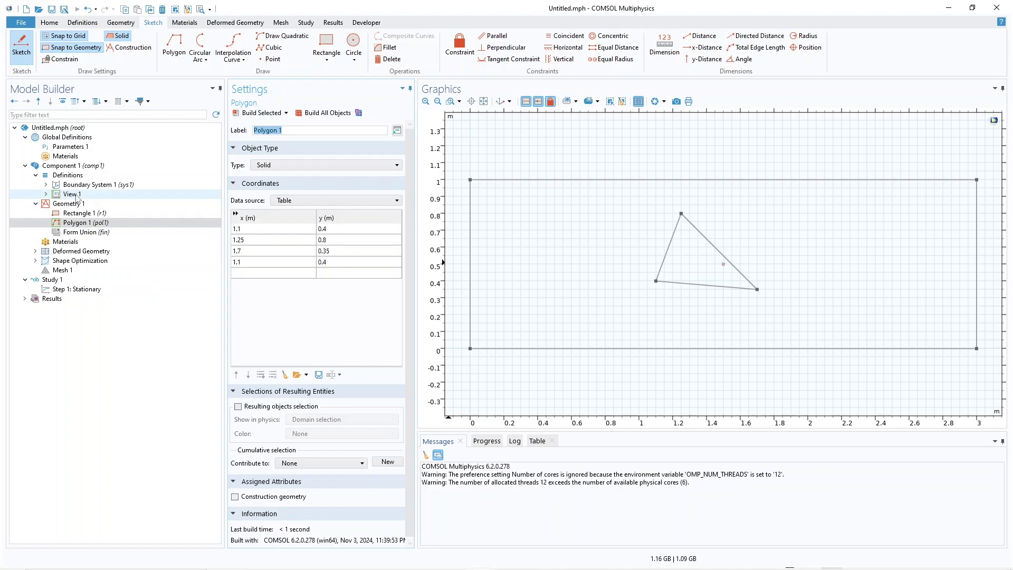
Add a domain probe of type Integral on only the triangle's domain to evaluate its area
right_click(67, 178)
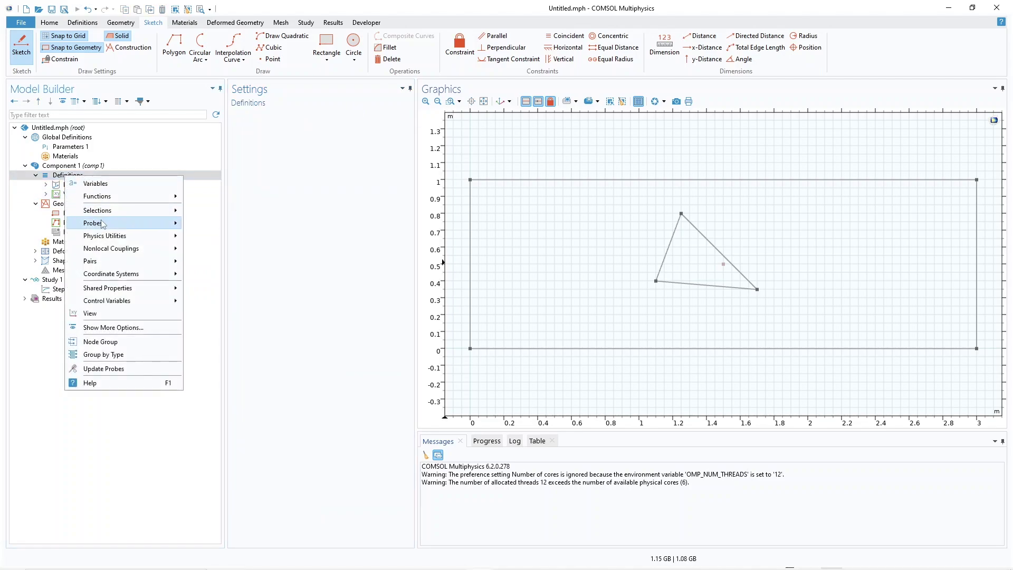
mouse_move(131, 223)
left_click(220, 224)
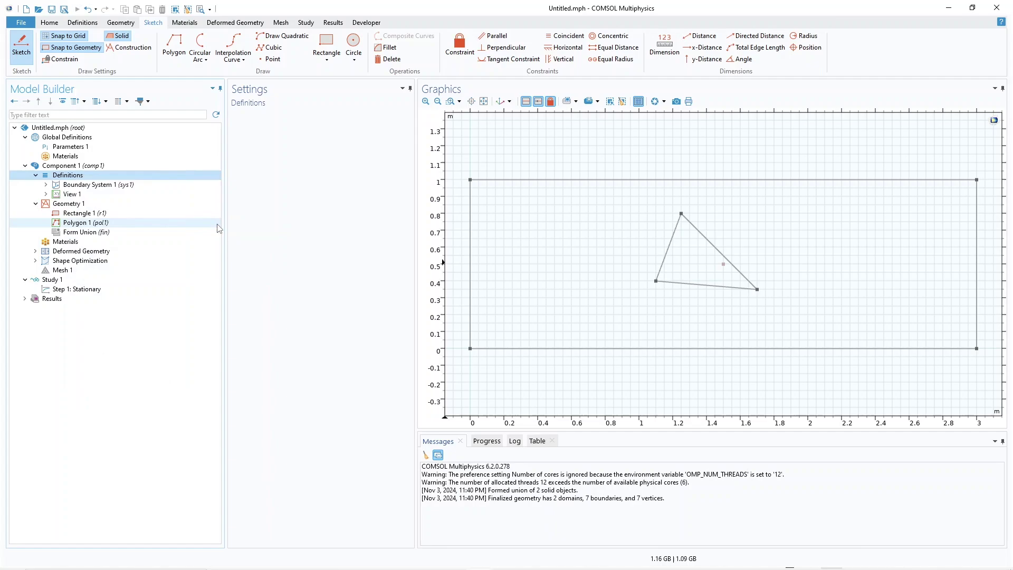
left_click(679, 331)
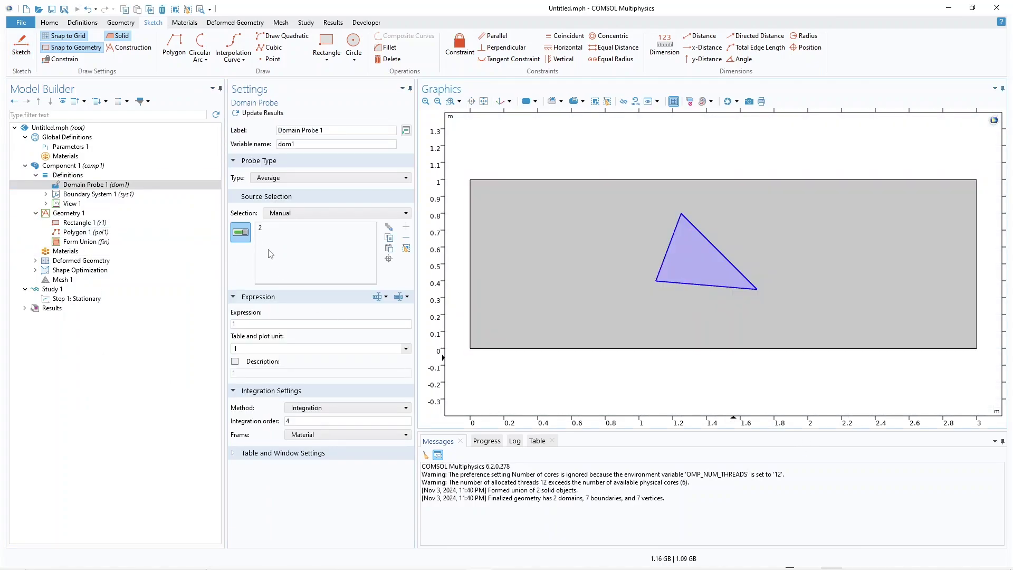
left_click(283, 180)
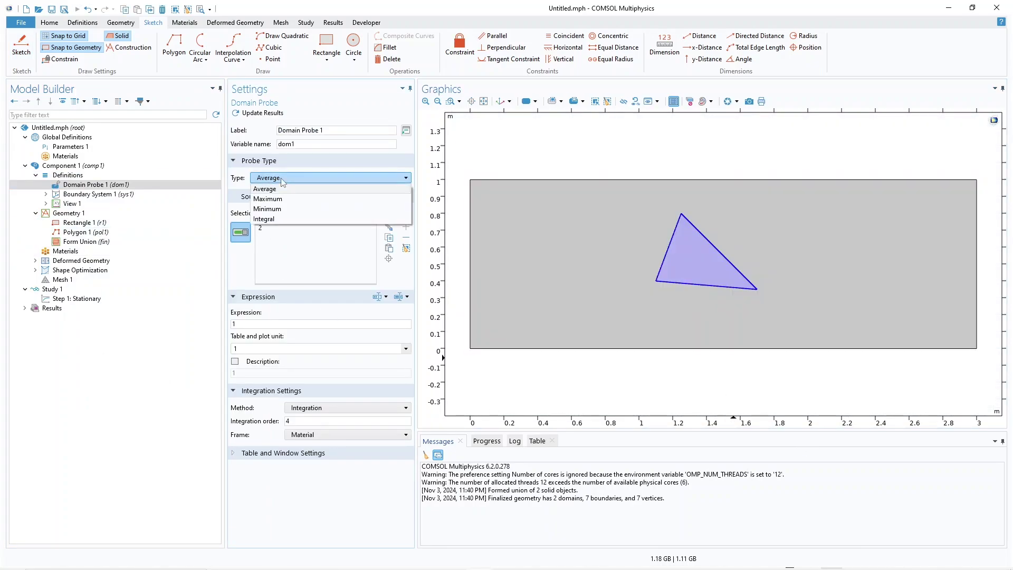
left_click(264, 219)
left_click_drag(244, 325, 215, 329)
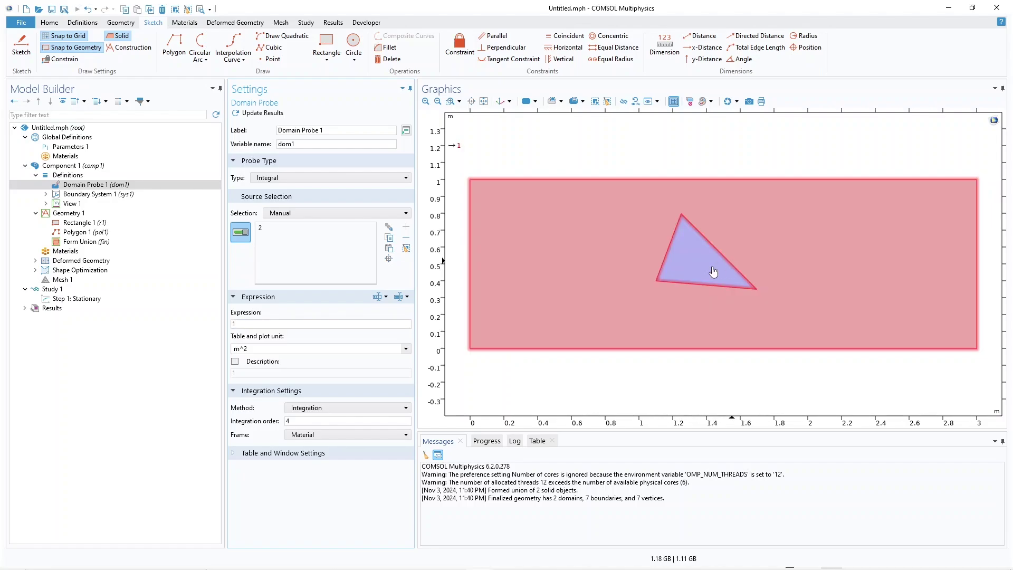
Add a boundary probe and limit its selection to the triangle's three edges
right_click(77, 179)
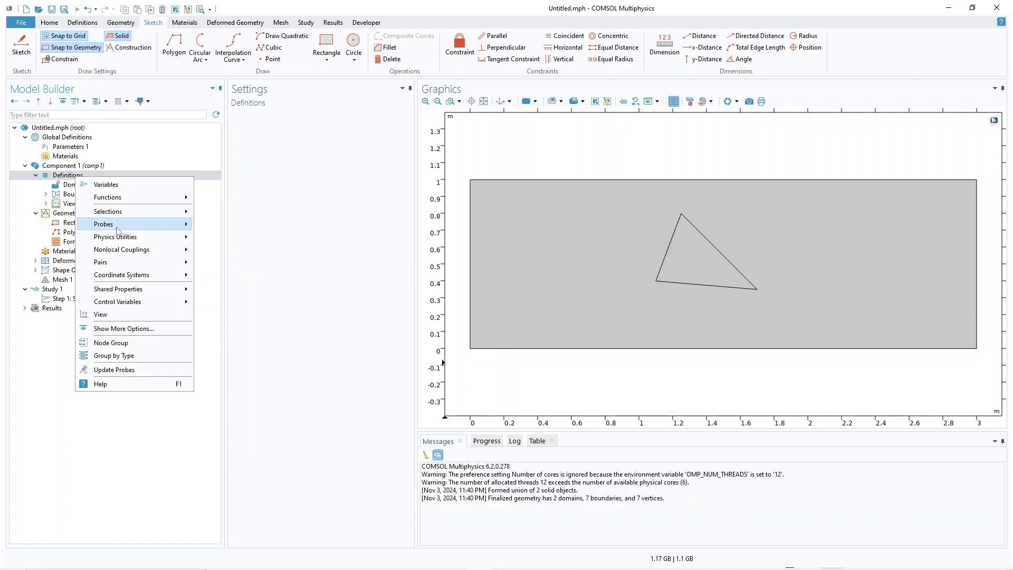
mouse_move(136, 225)
left_click(216, 239)
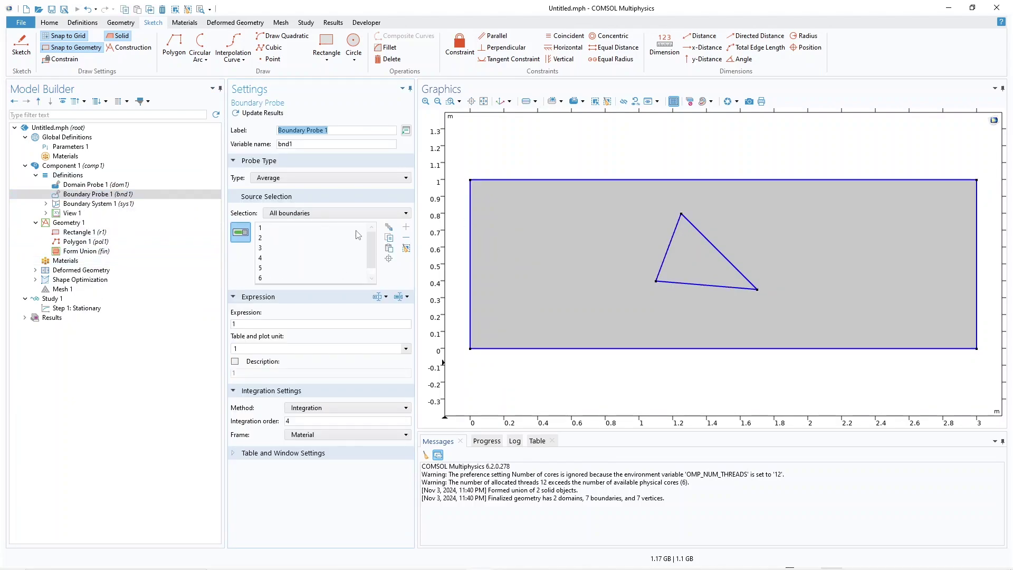
left_click(406, 248)
left_click(560, 102)
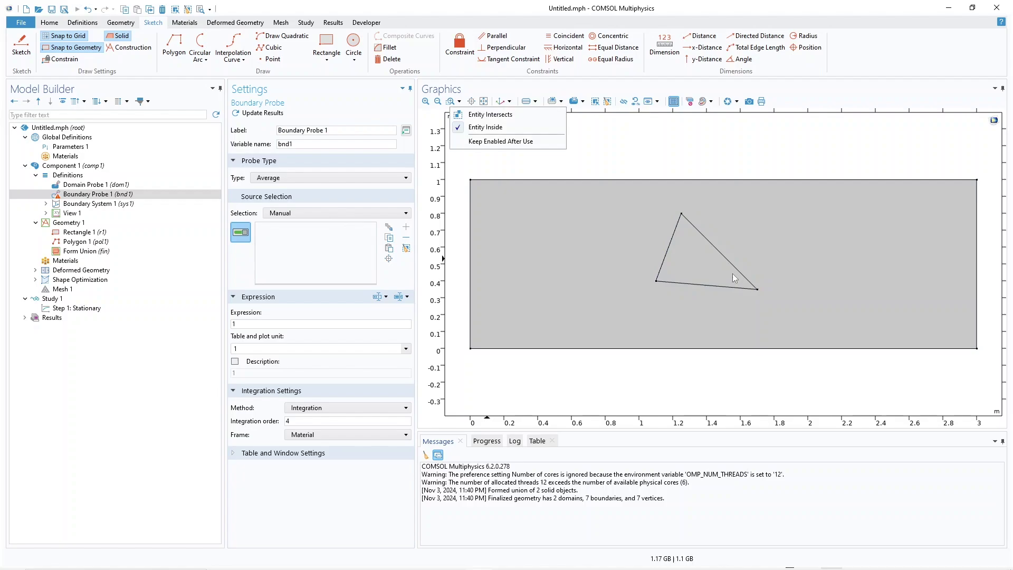
left_click(554, 102)
left_click_drag(635, 204, 781, 316)
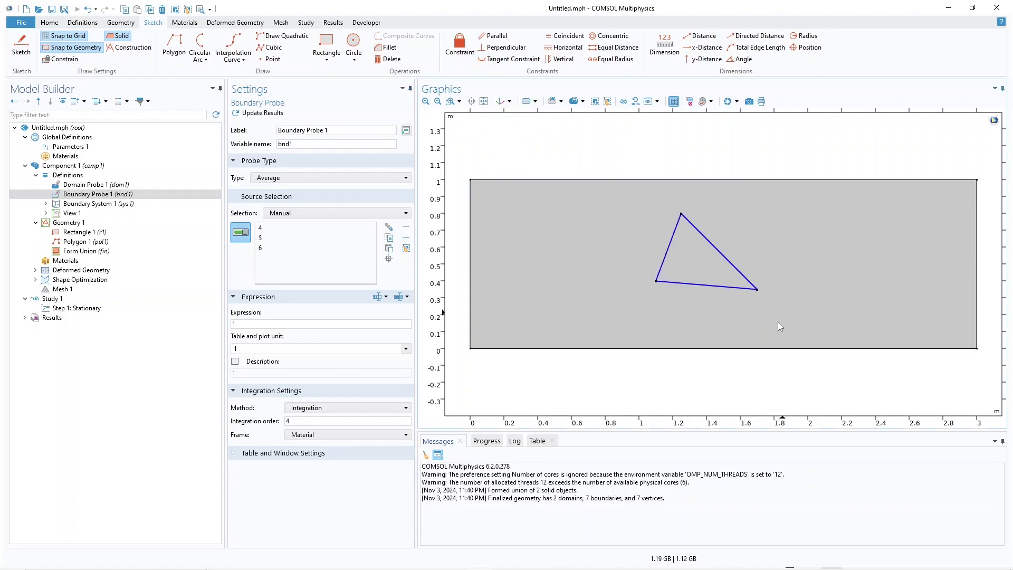
Set the boundary probe's type to Integral to evaluate the triangle's perimeter, and compare it with the domain probe
left_click(303, 179)
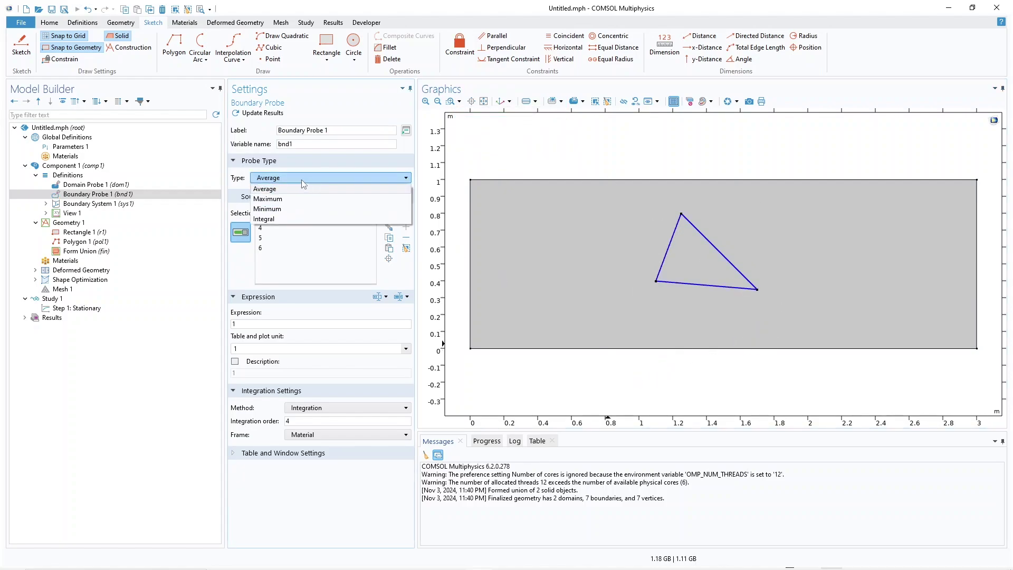
left_click(269, 219)
double_click(233, 324)
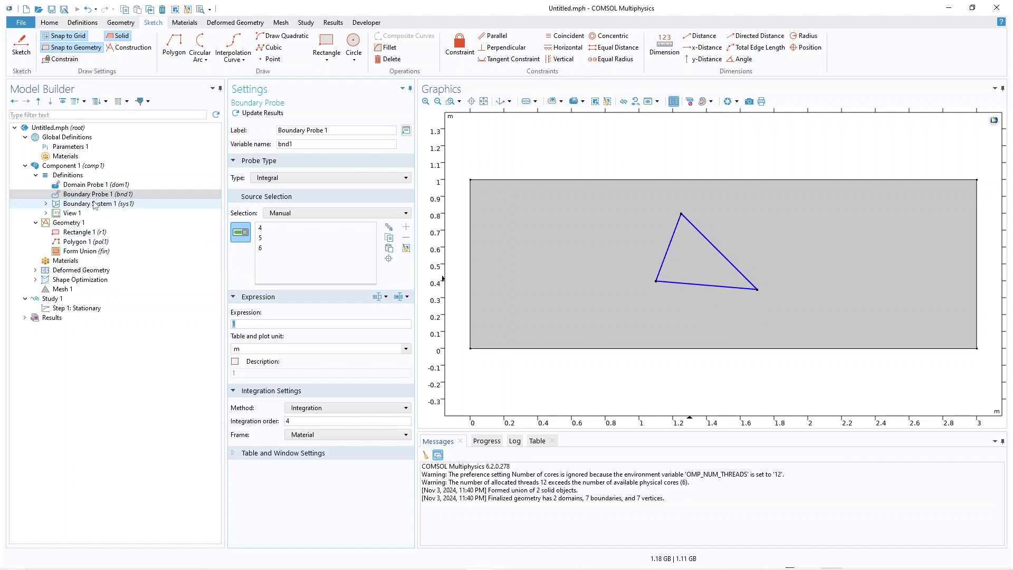
left_click(95, 184)
left_click(98, 194)
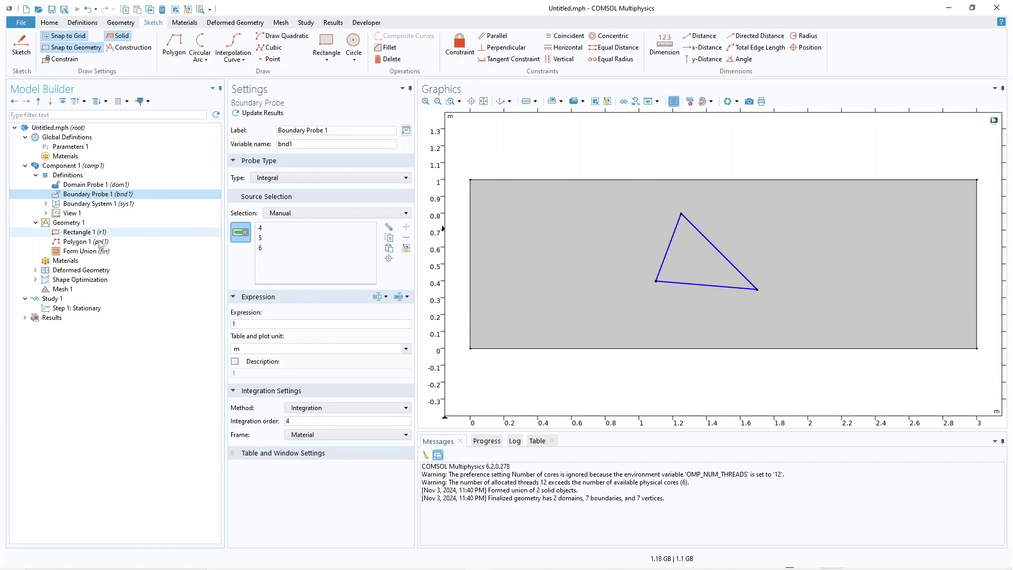
Add a Free Shape Boundary to the shape optimization and assign the triangle's three edges to it
left_click(36, 280)
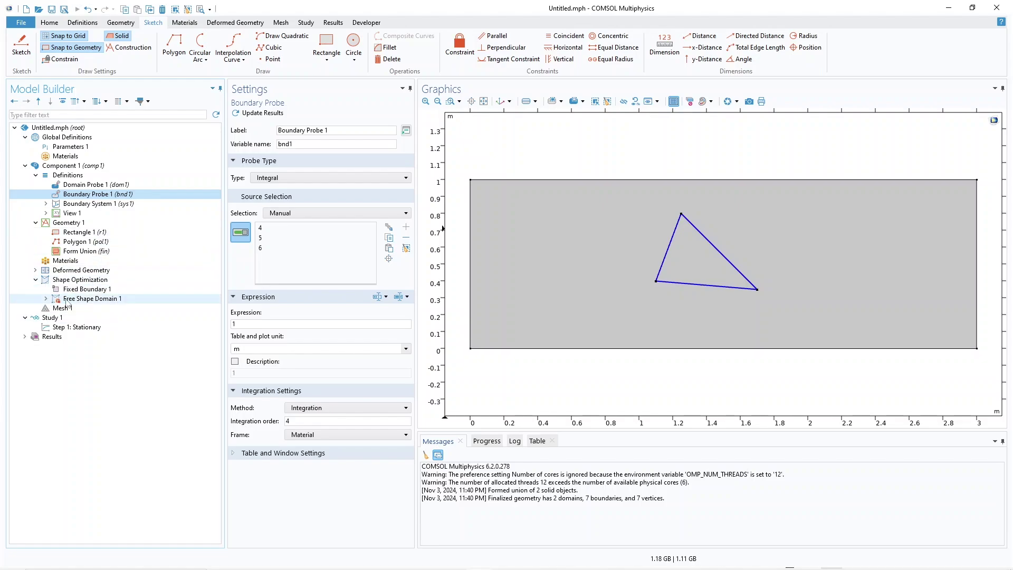
right_click(80, 281)
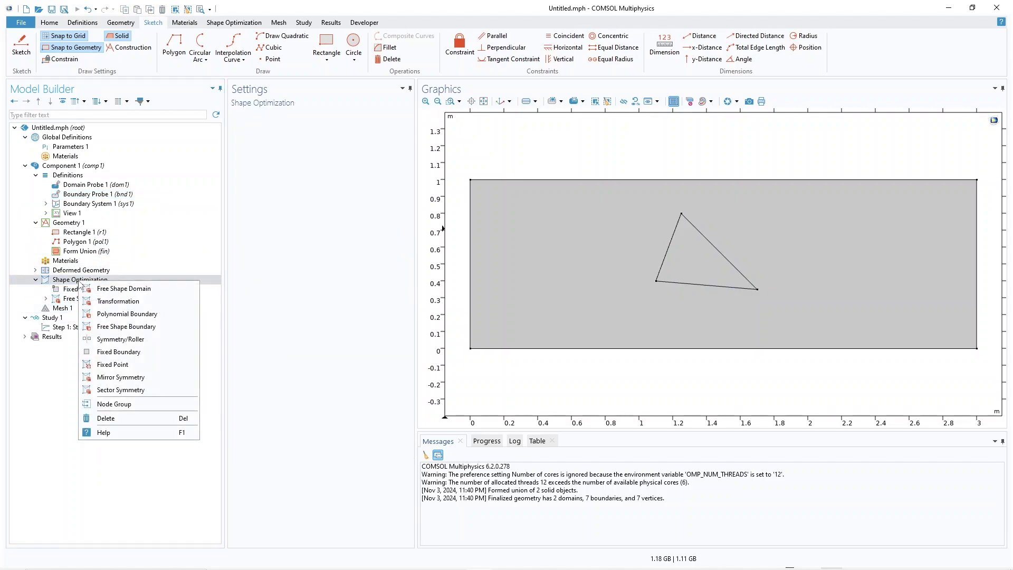
left_click(115, 327)
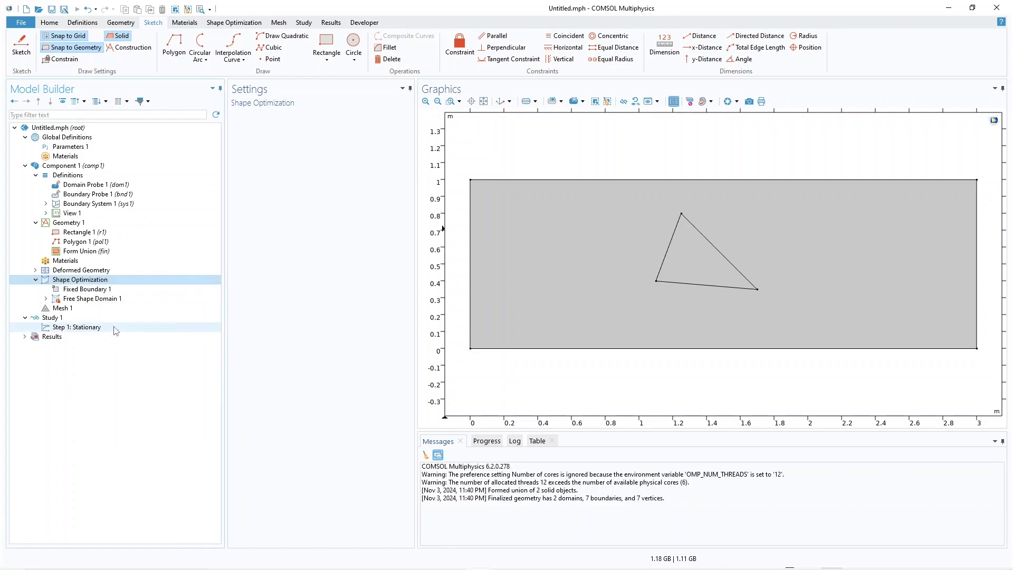
left_click(552, 101)
left_click_drag(649, 198, 796, 307)
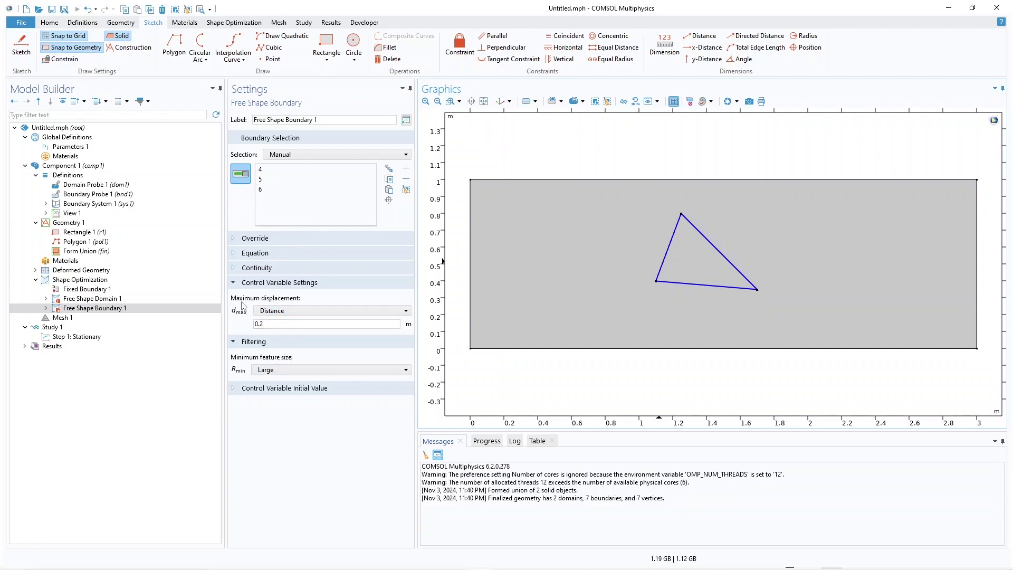
Restrict the free shape boundary's maximum displacement with the Box option at 0.2 m
left_click(279, 313)
left_click(279, 332)
double_click(259, 324)
Set the free shape boundary's minimum feature size to a user-defined 0.05 m
left_click(278, 370)
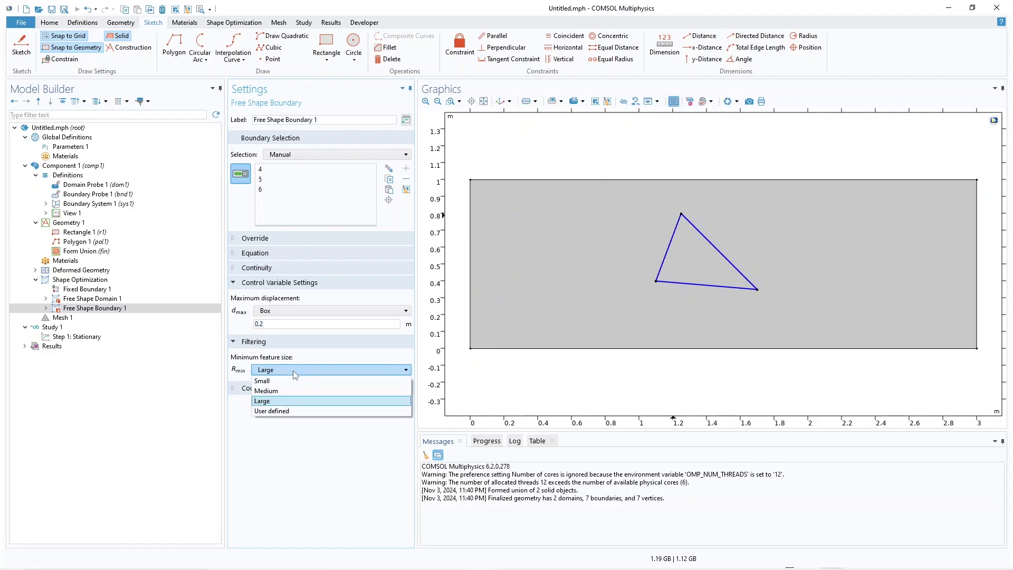
left_click(276, 415)
left_click(268, 381)
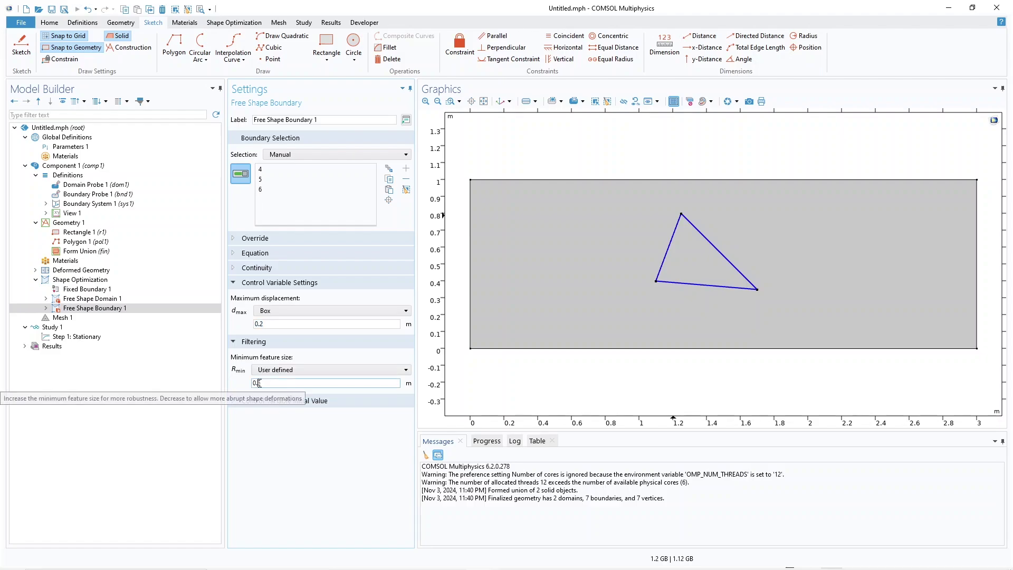
double_click(268, 381)
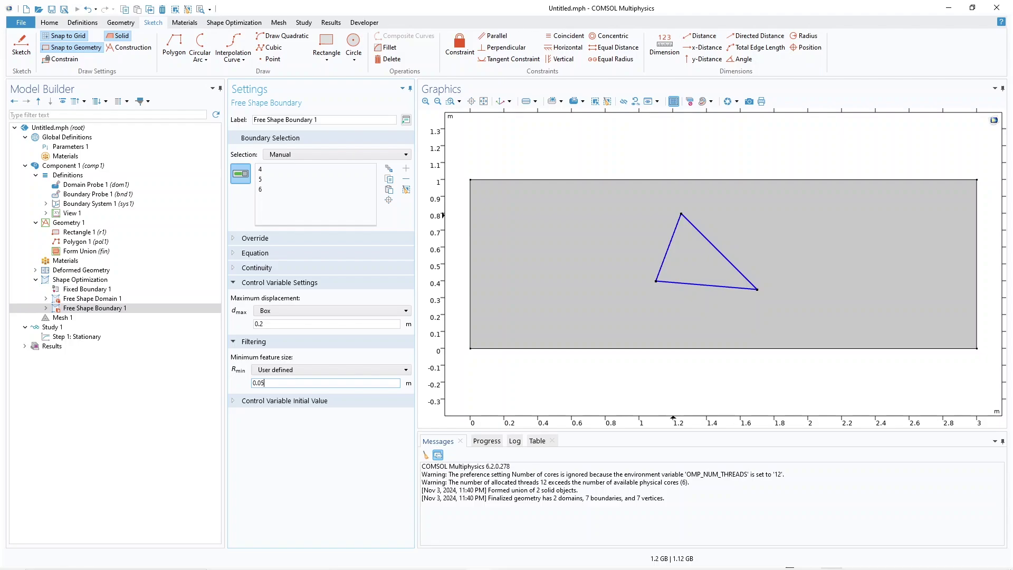
type("05")
key("Return")
double_click(260, 383)
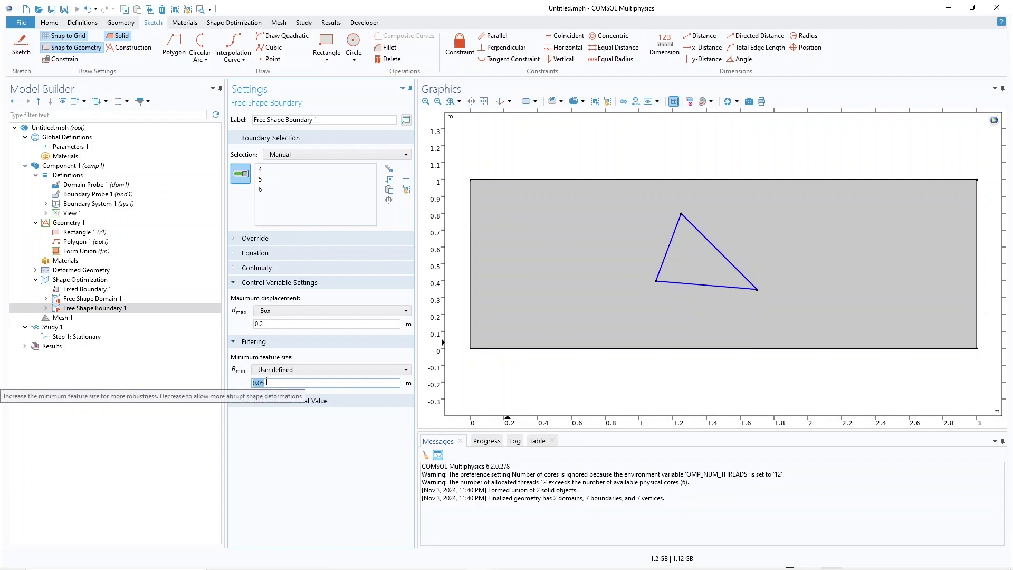
left_click(267, 432)
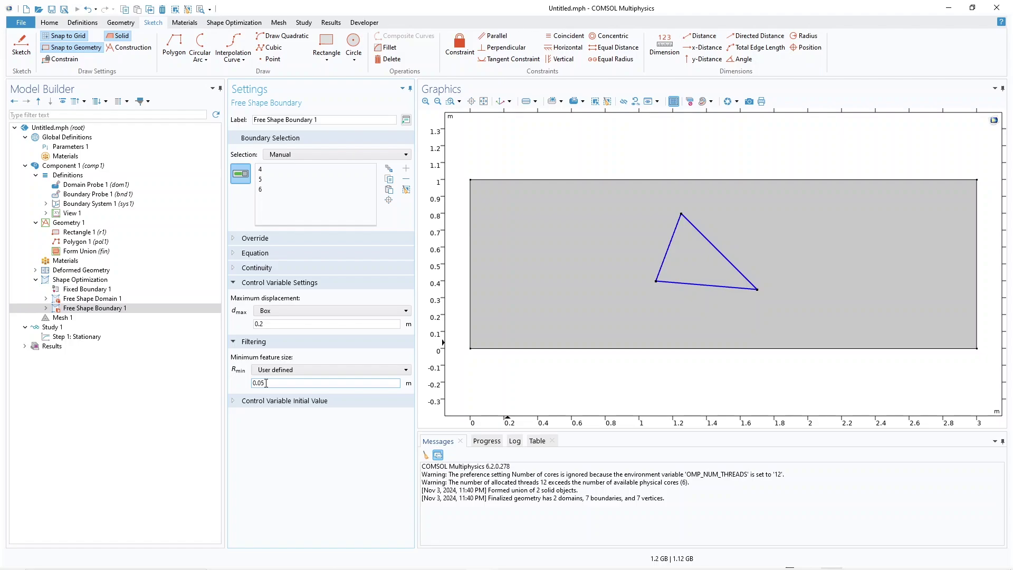
double_click(260, 383)
Set the physics-controlled mesh to the Extremely fine element size and build it
left_click(44, 312)
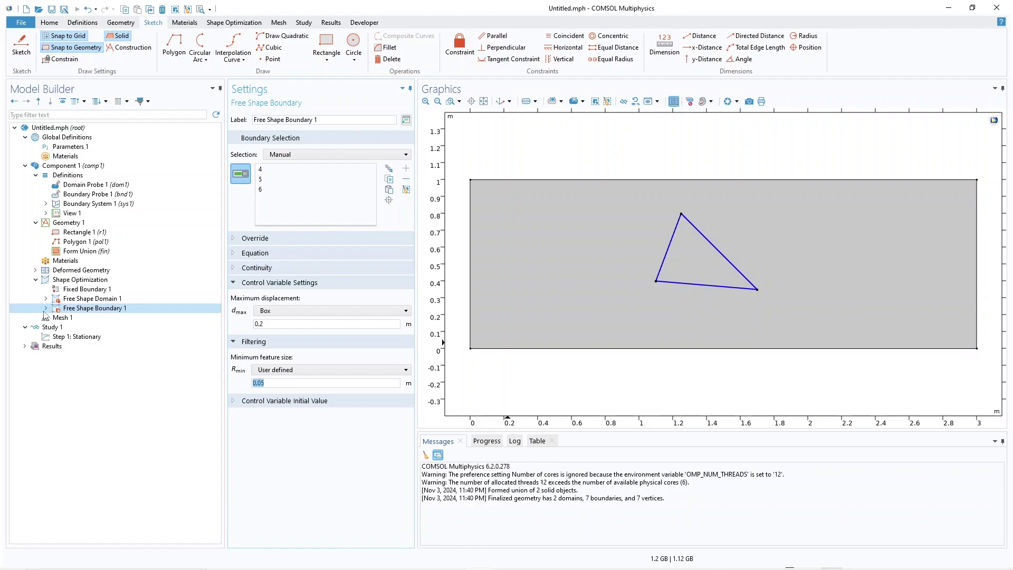
left_click(48, 317)
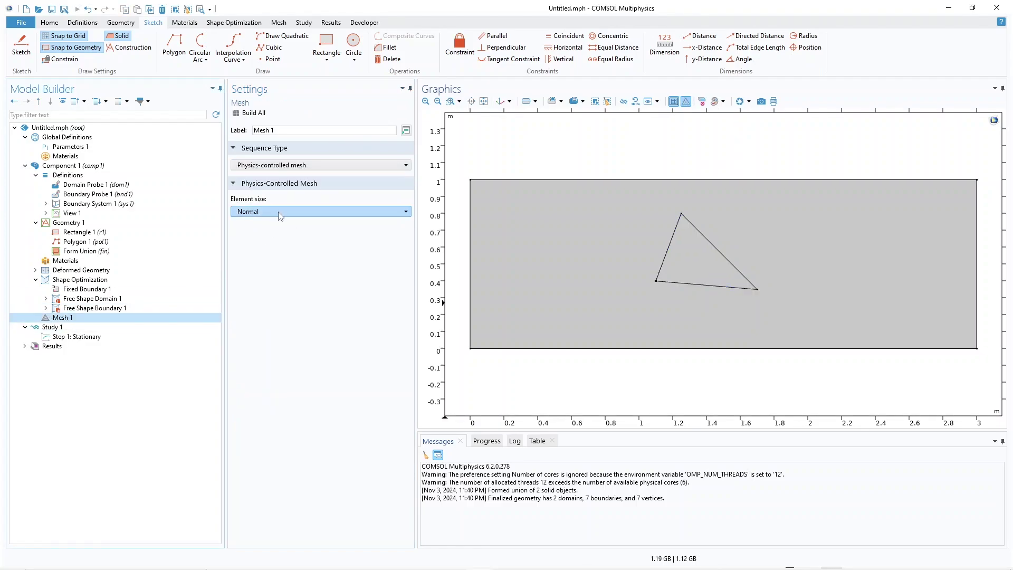
left_click(280, 212)
left_click(259, 222)
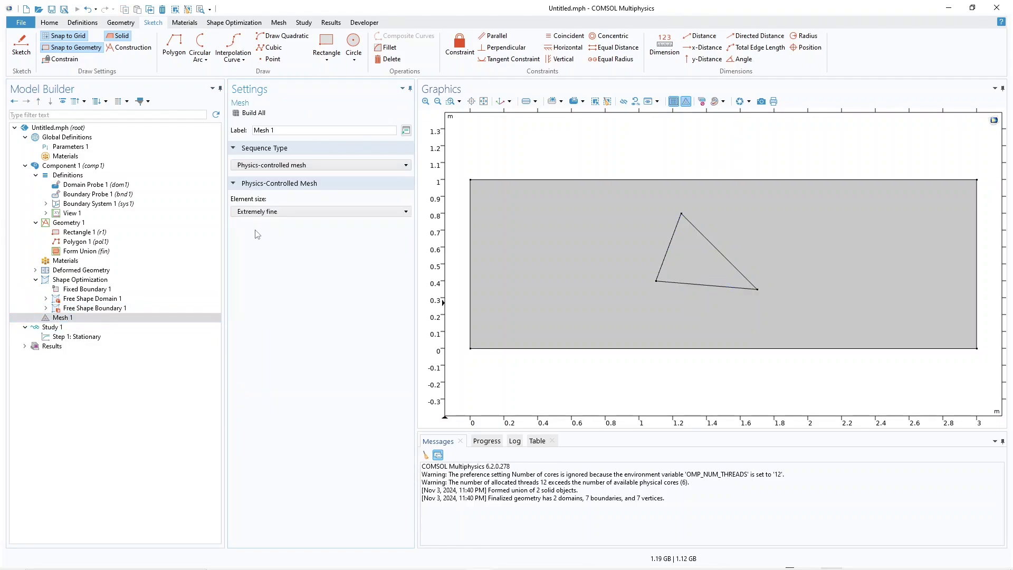
left_click(251, 114)
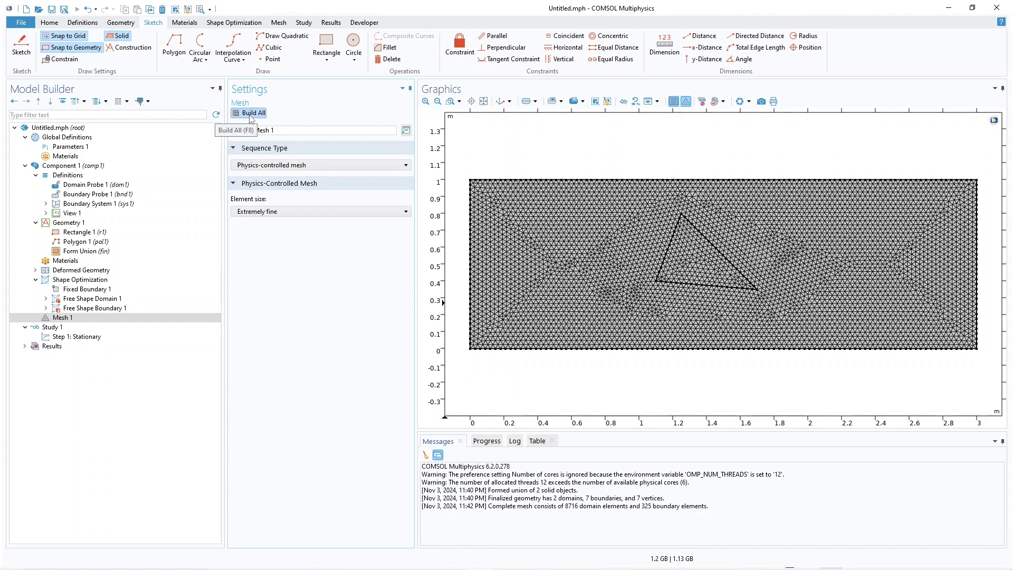
Add a Shape Optimization step to Study 1, using the SNOPT method with an optimality tolerance of 0.0001
right_click(52, 329)
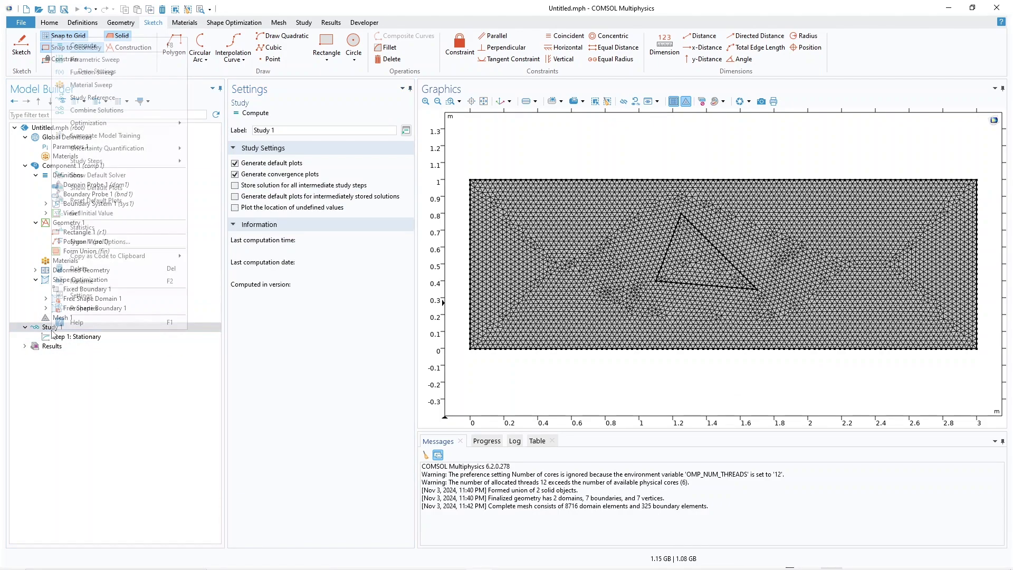
mouse_move(179, 124)
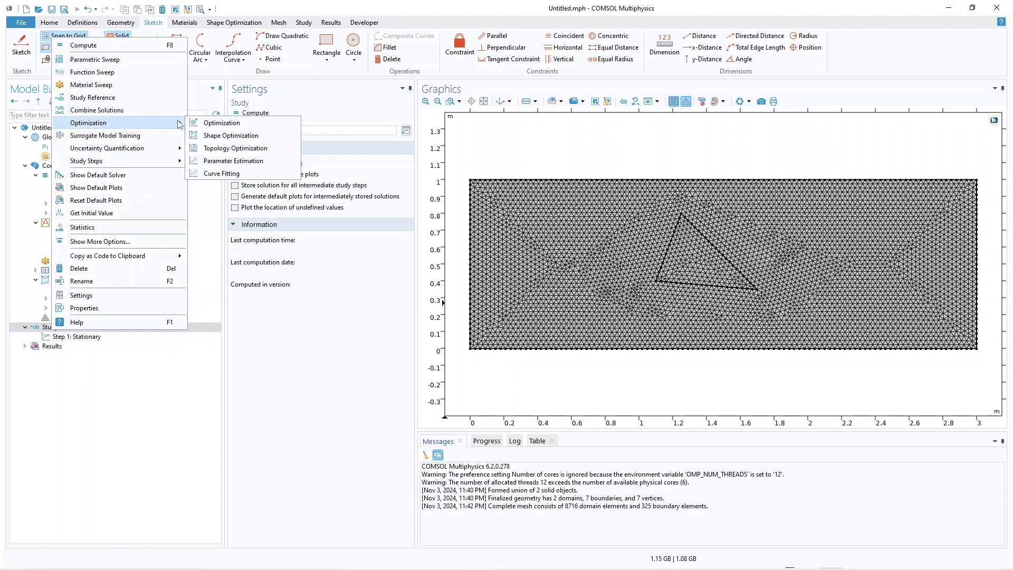
left_click(231, 136)
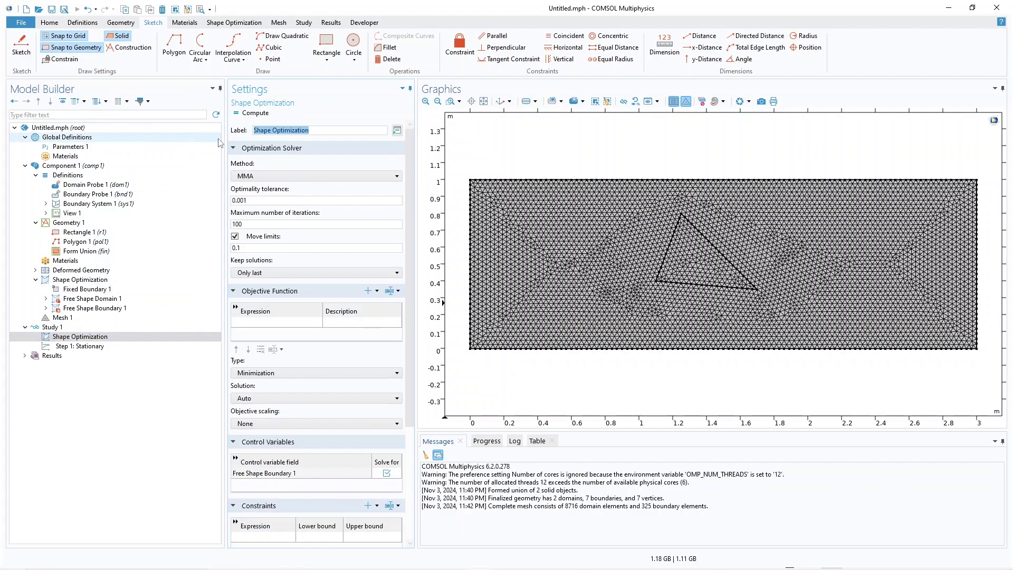
left_click(273, 176)
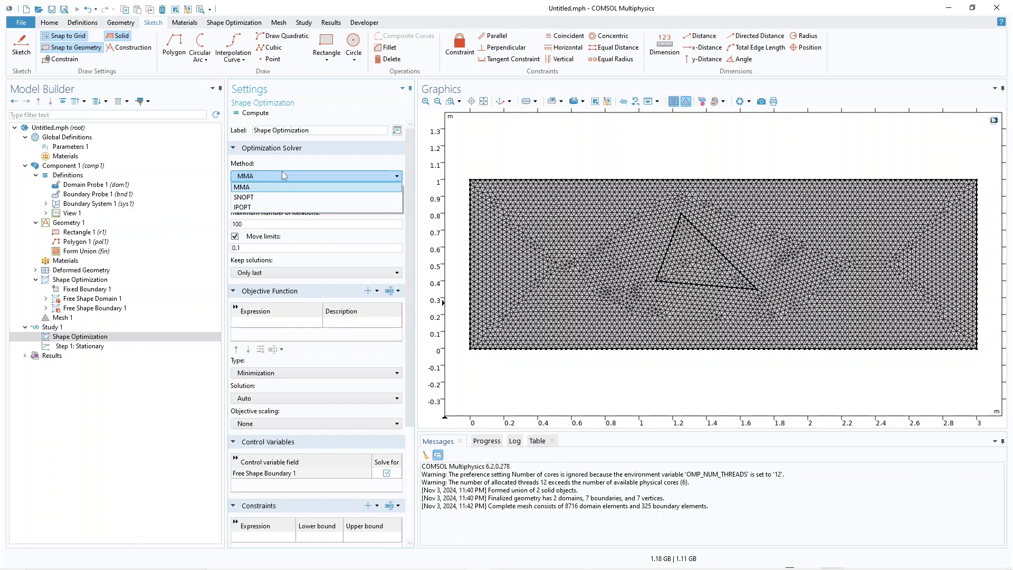
left_click(253, 197)
left_click(246, 201)
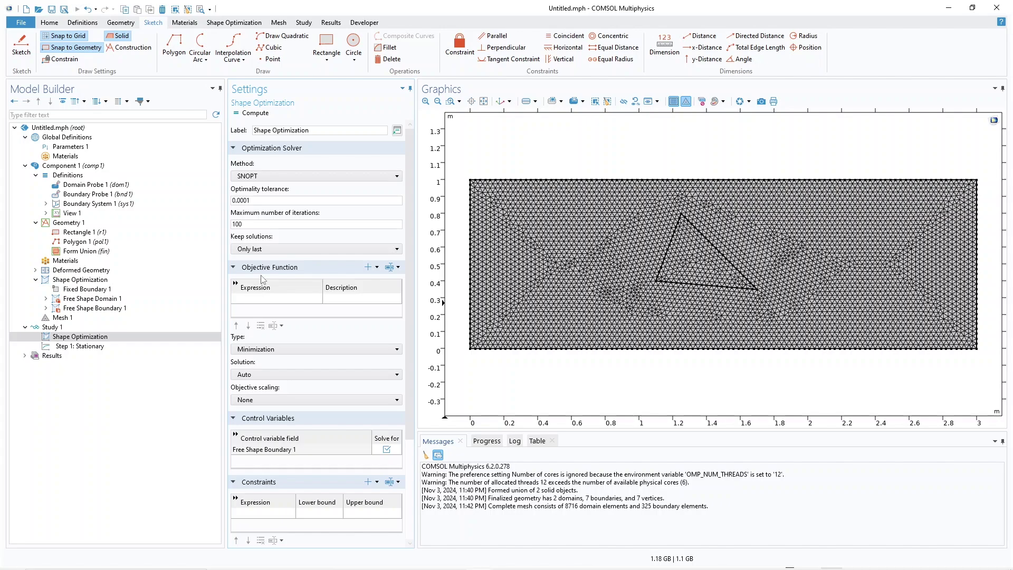
Use Boundary Probe 1 (comp1.bnd1) as the objective function for minimizing the perimeter
left_click(368, 267)
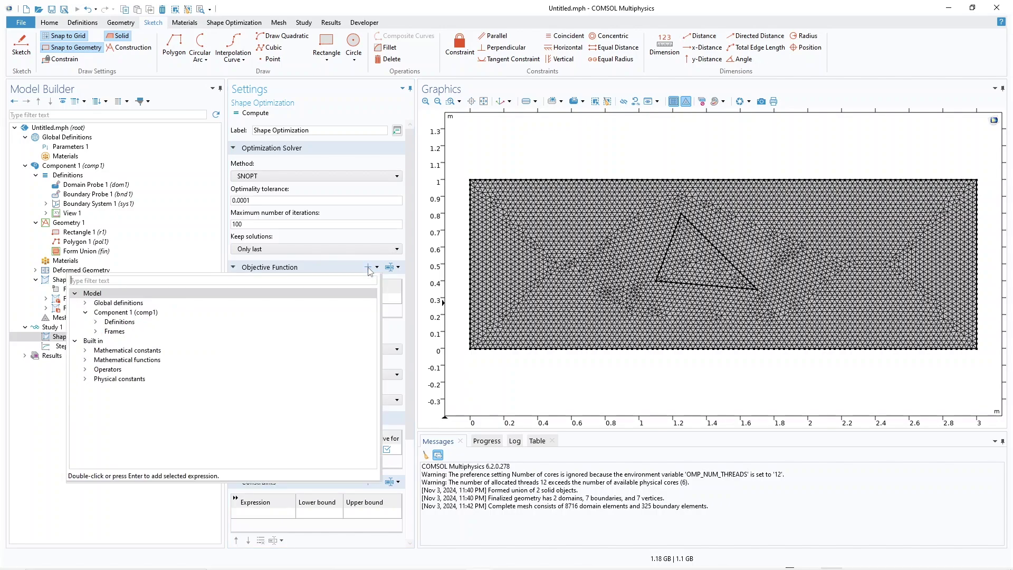
double_click(131, 324)
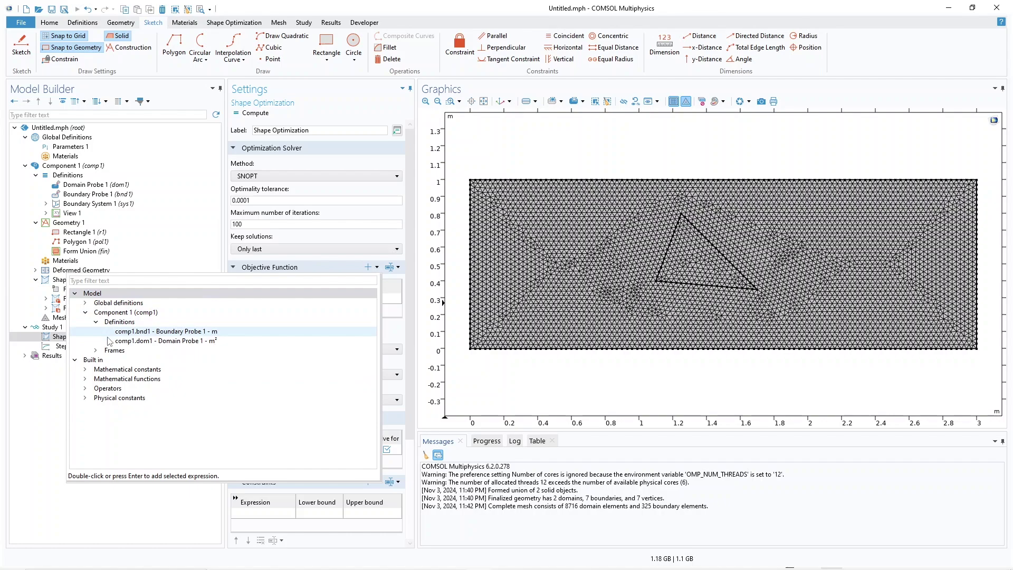
double_click(178, 332)
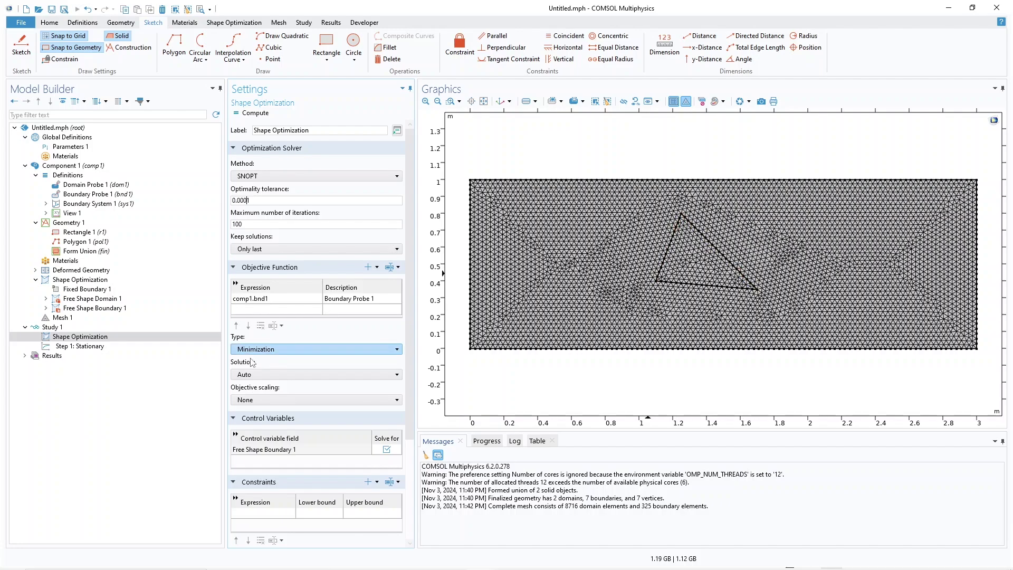
Constrain the area with Domain Probe 1 (comp1.dom1), using 0.25 as both lower and upper bound
left_click_drag(413, 255, 409, 349)
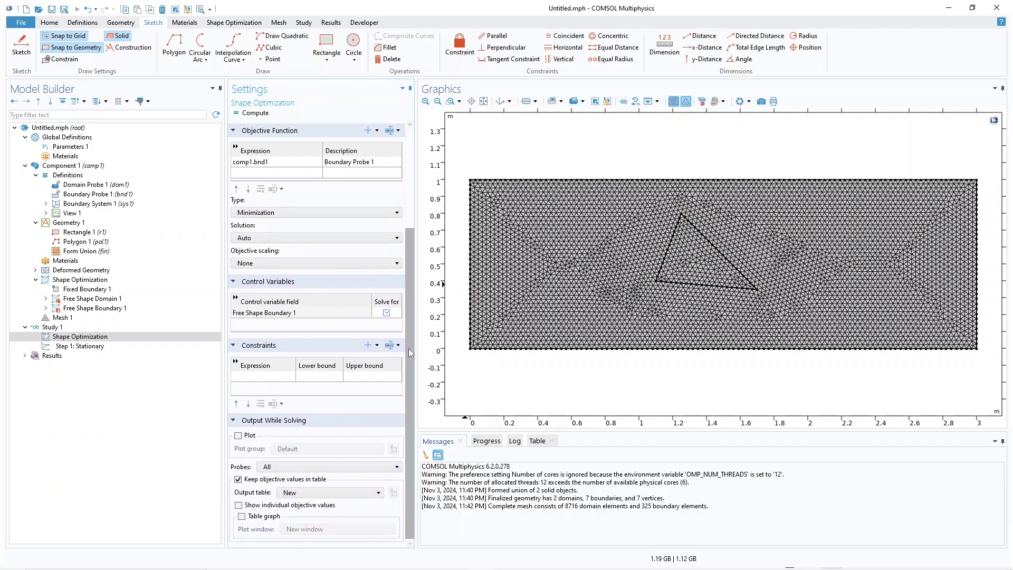
left_click(368, 347)
left_click(85, 400)
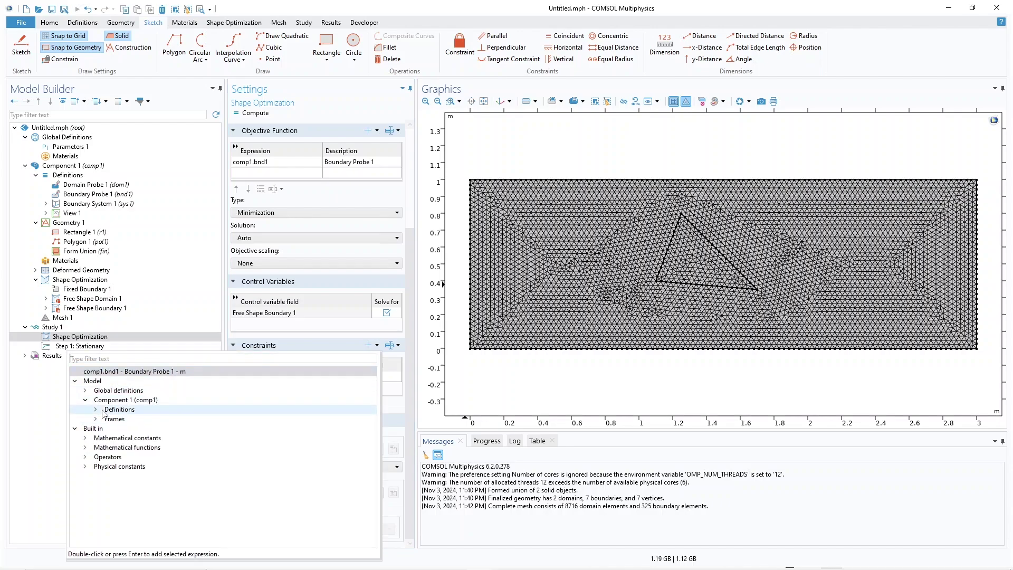
left_click(95, 410)
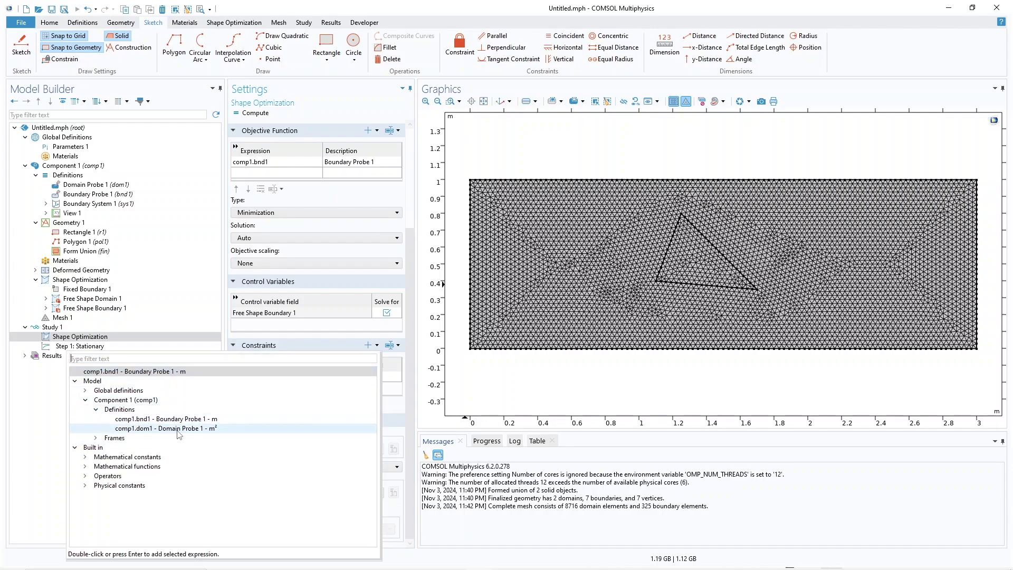
double_click(179, 429)
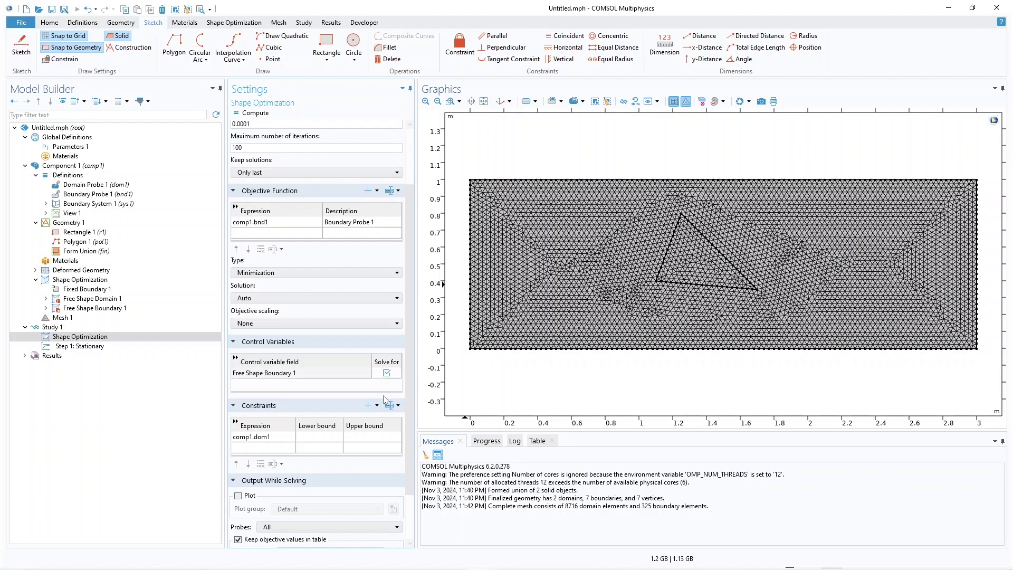
left_click(314, 436)
left_click(384, 437)
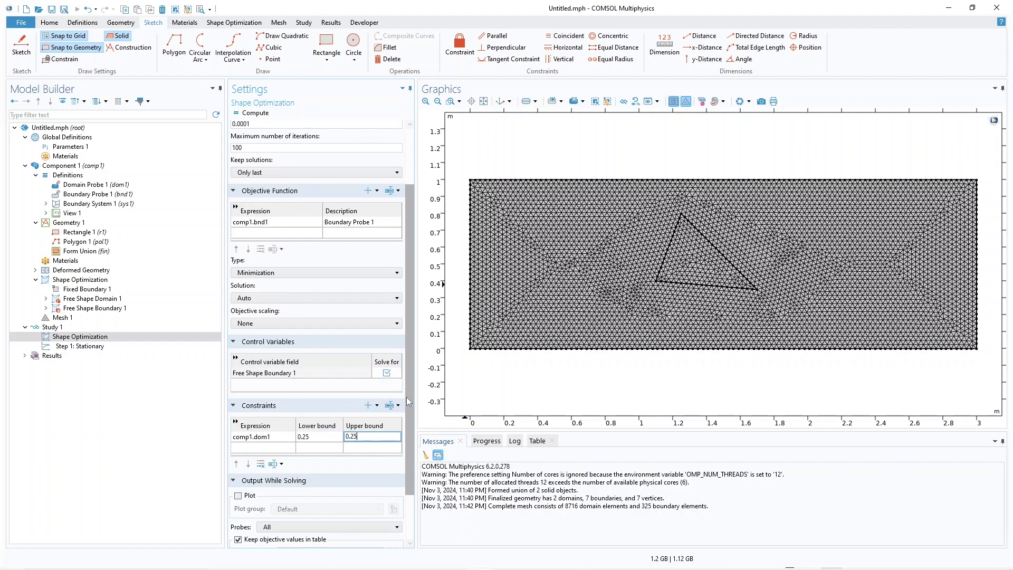
Enable plotting while solving and have Study 1 generate default plots for intermediately stored solutions
scroll(390, 431, "down", 3)
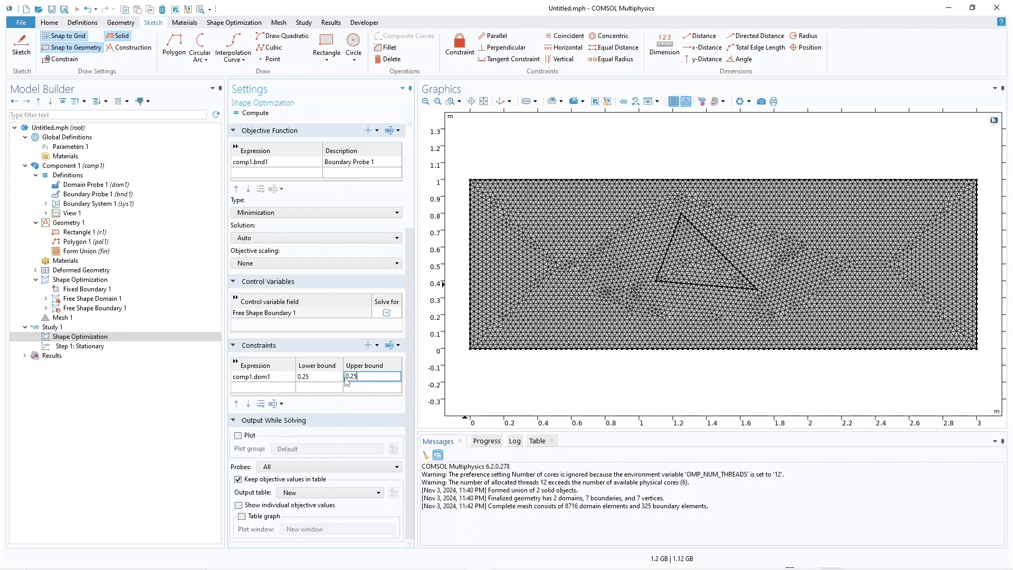
left_click(238, 435)
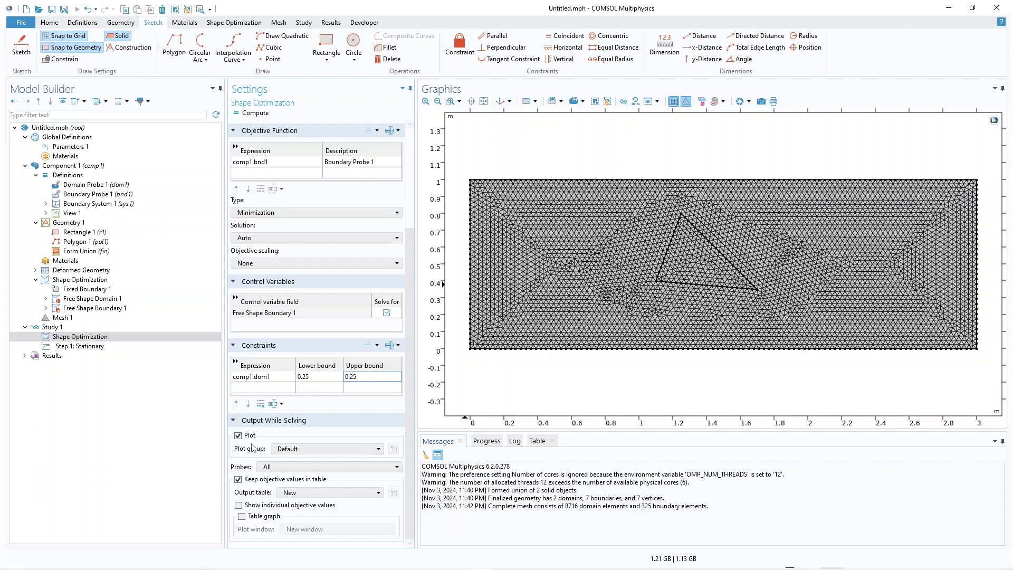
left_click(52, 327)
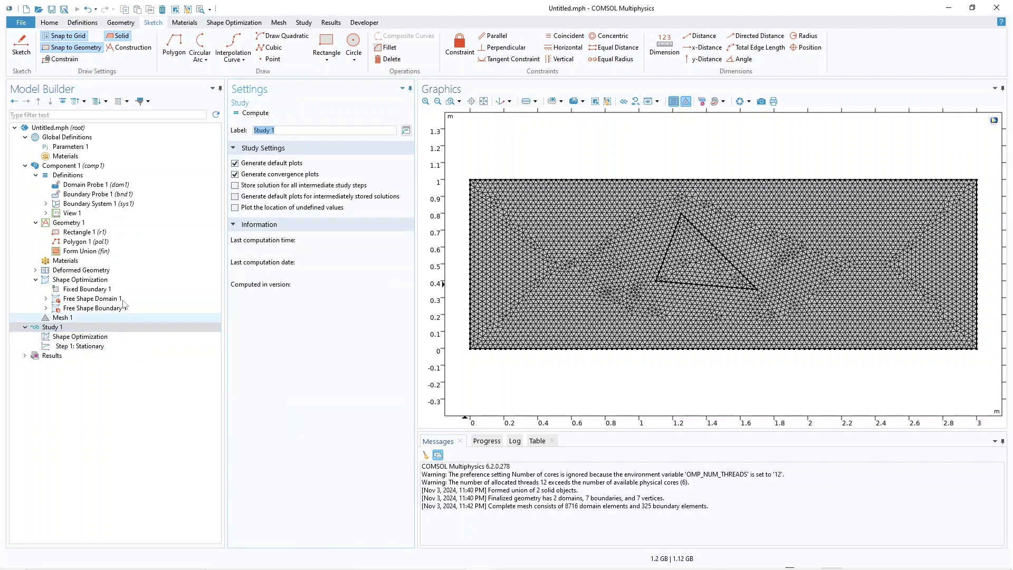
left_click(236, 197)
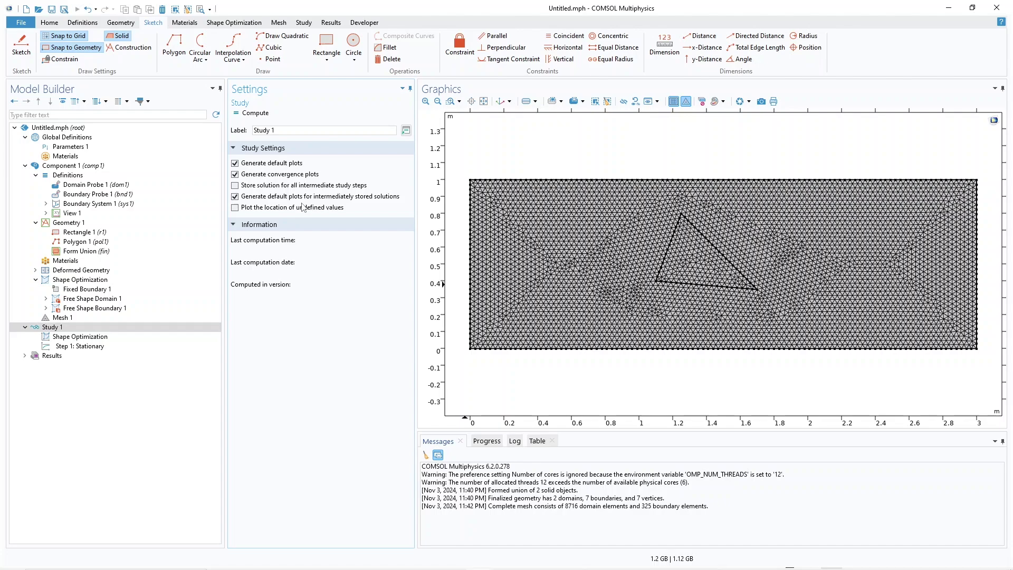
left_click(25, 355)
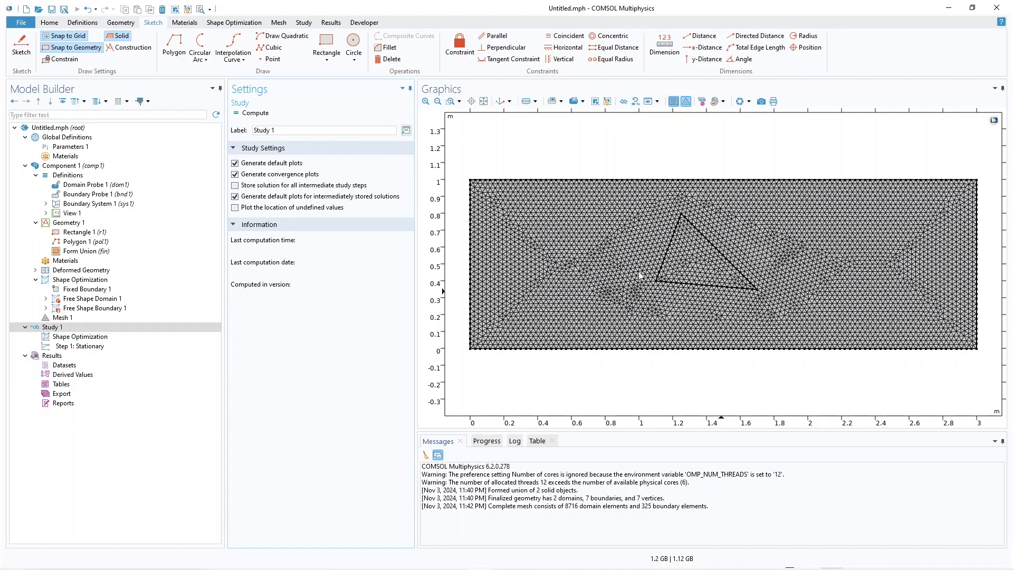
Lower the shape optimization's maximum number of iterations and compute the study
left_click(52, 328)
left_click(74, 337)
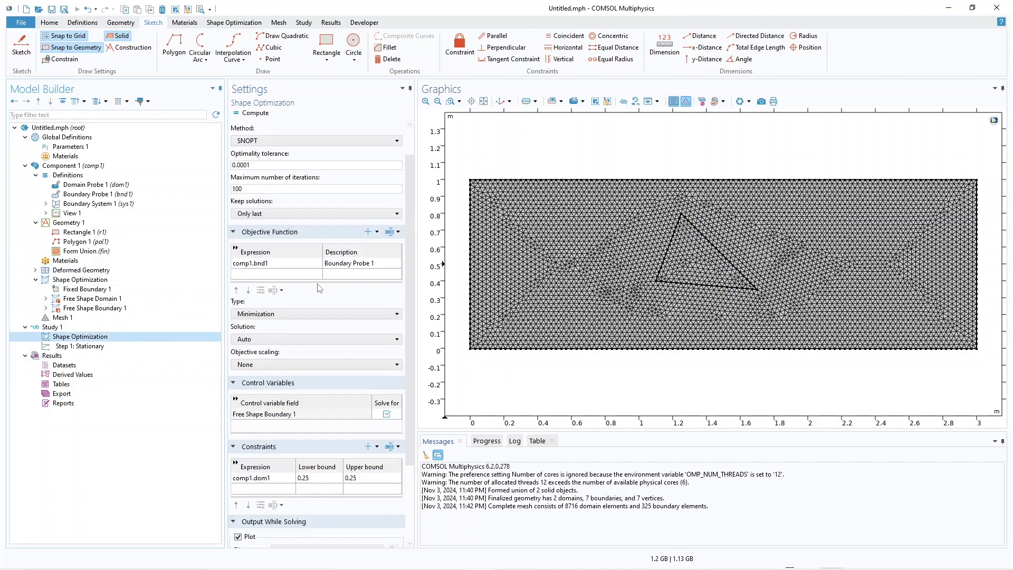
scroll(320, 287, "up", 1)
double_click(262, 224)
type("1")
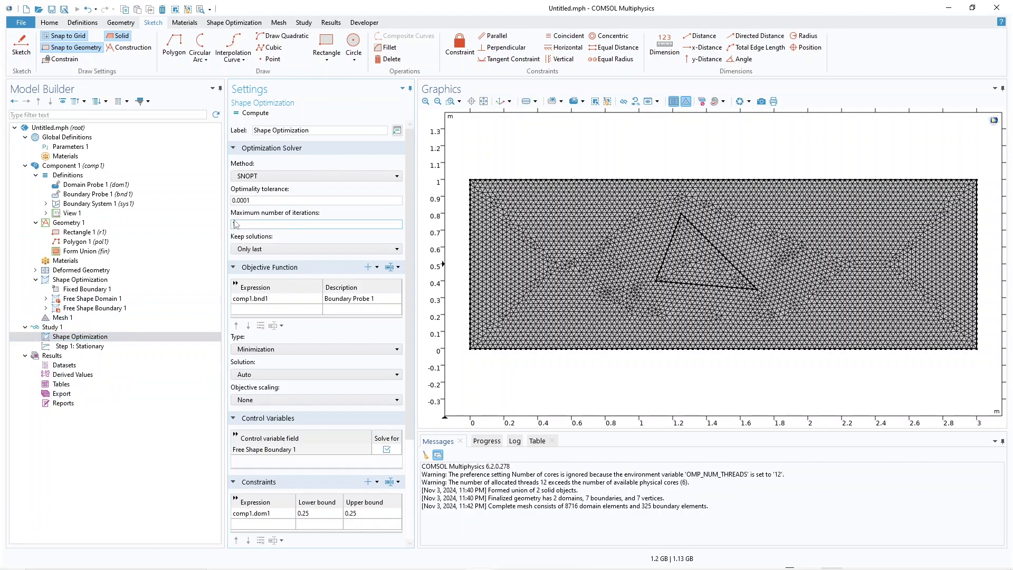
left_click(256, 113)
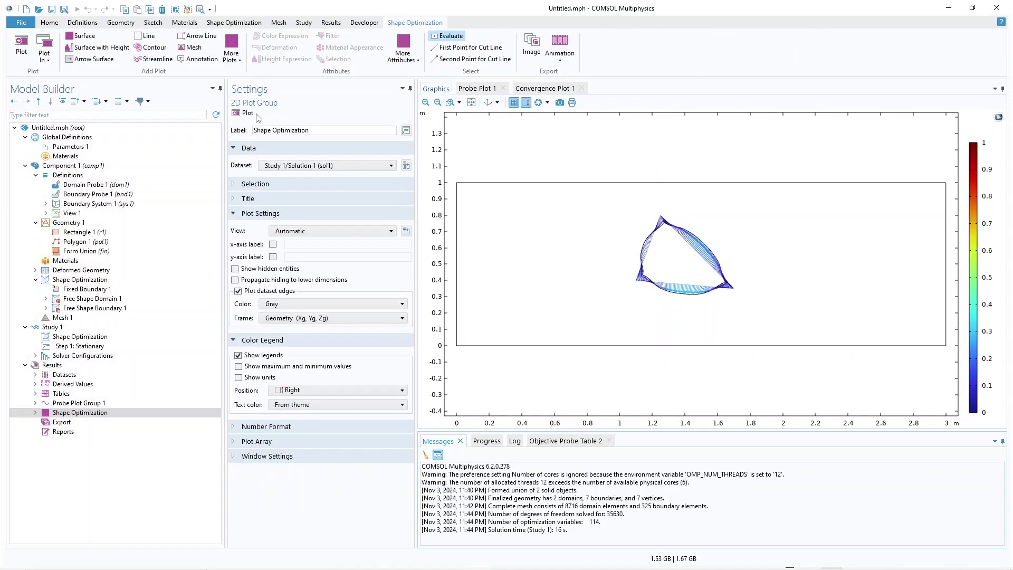
Set the study's shape optimization maximum number of iterations to 20 and compute the study
left_click(36, 413)
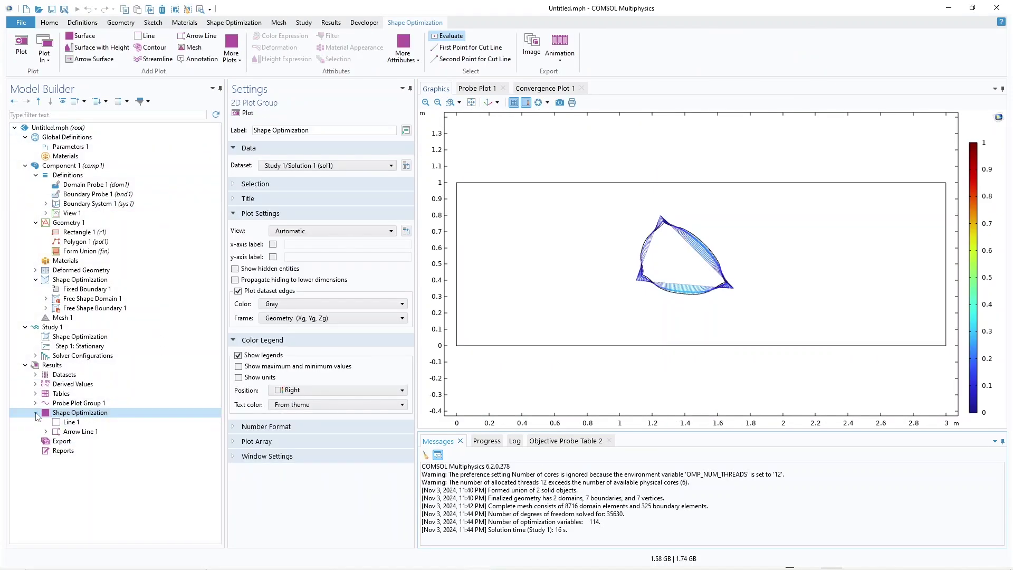
left_click(73, 422)
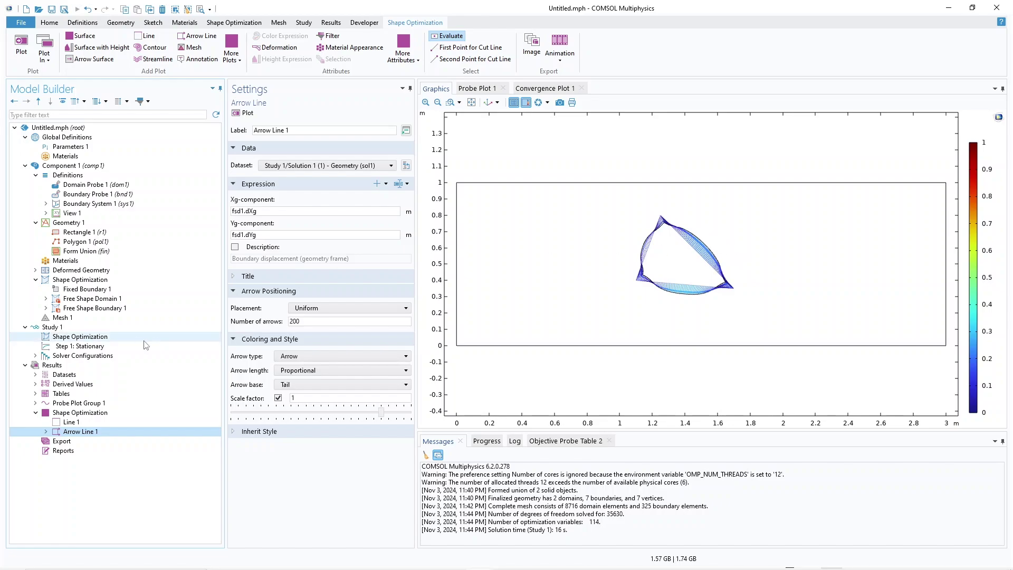
left_click(97, 338)
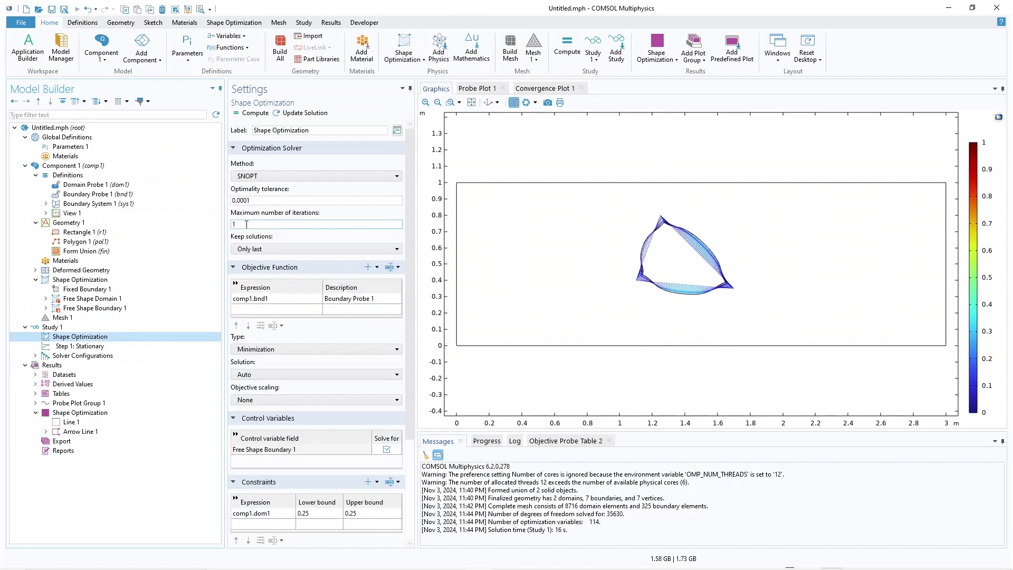
double_click(247, 225)
type("20")
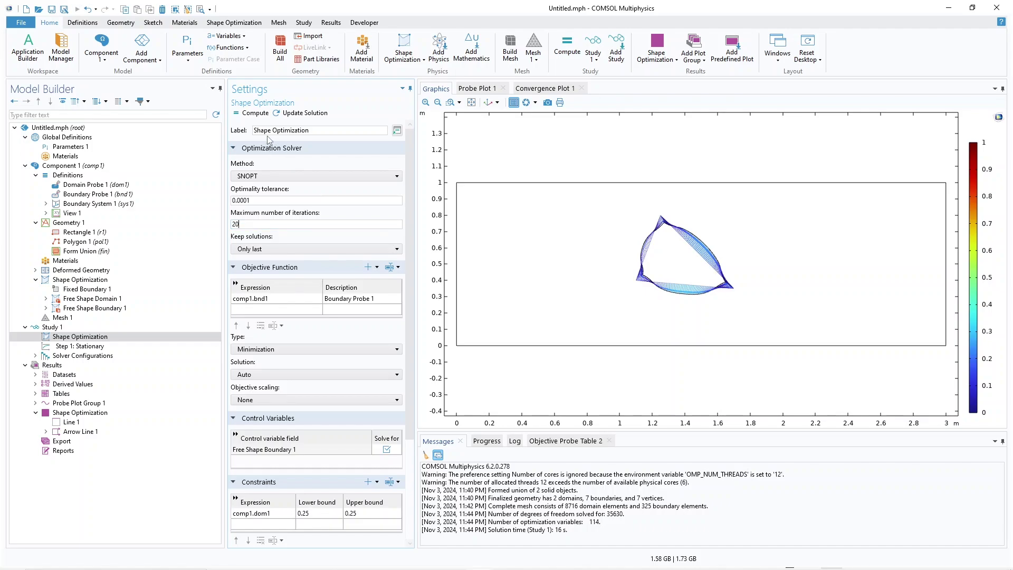
left_click(256, 112)
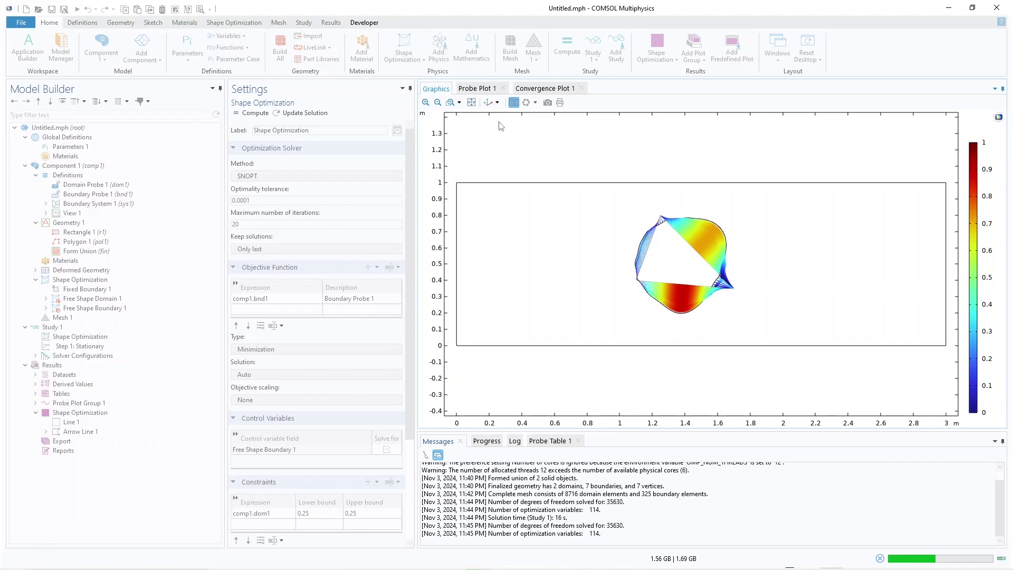
Examine the domain and boundary probe curves in Probe Plot 1 while the study solves
left_click(484, 89)
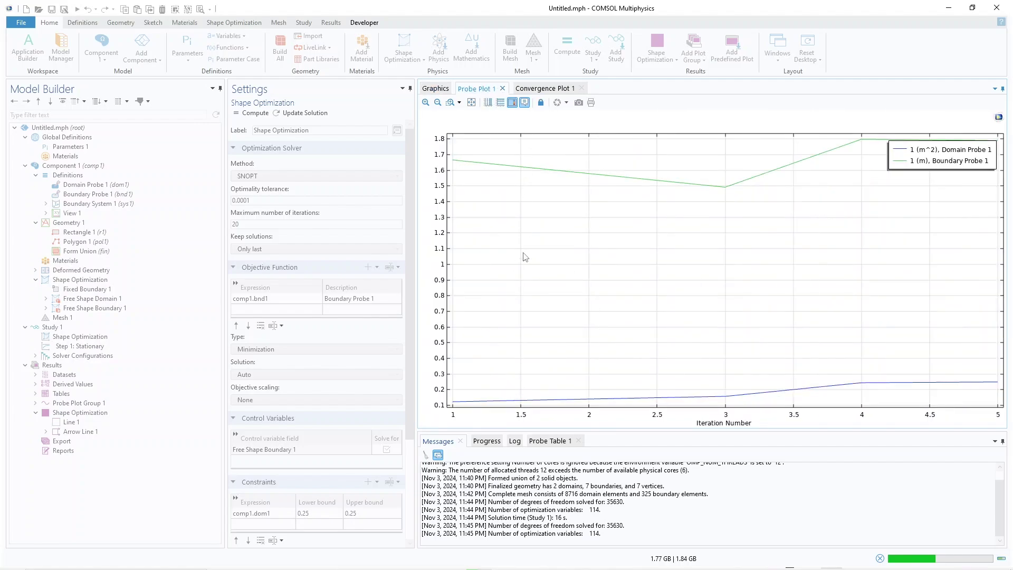
mouse_move(499, 401)
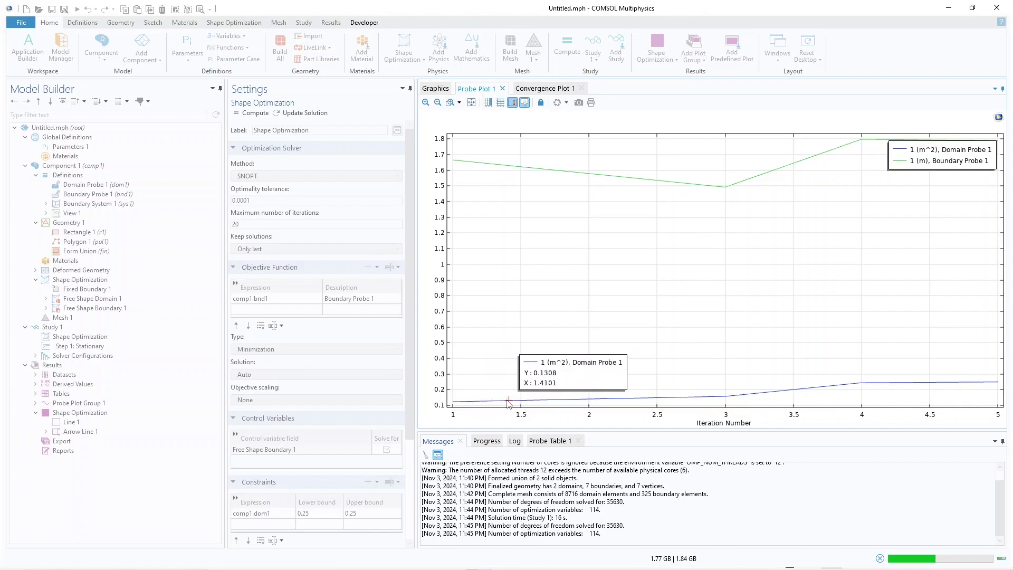
mouse_move(455, 404)
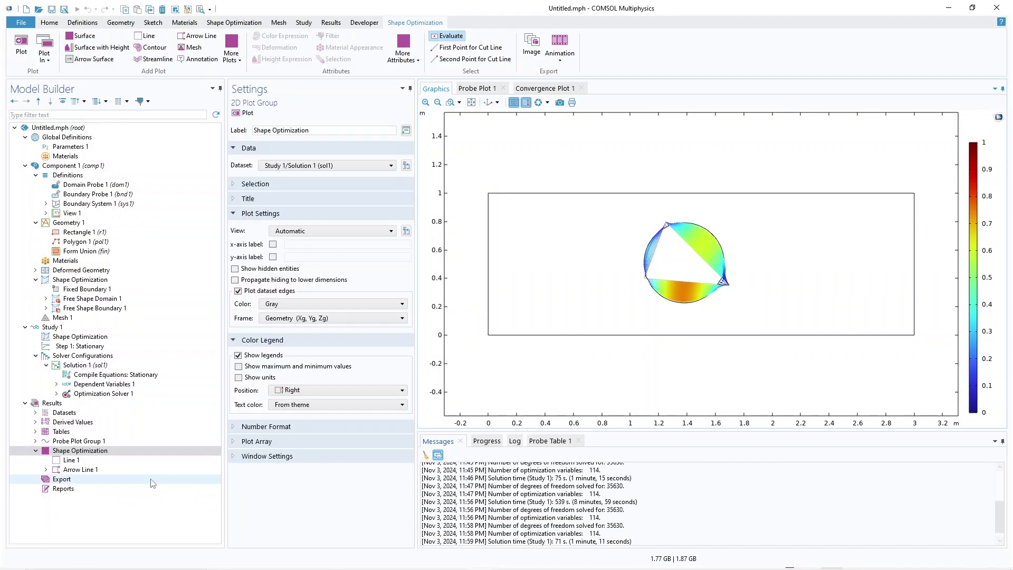
Add a Mesh plot to the Shape Optimization plot group, plot it, and inspect the elements around the optimized shape
right_click(87, 450)
left_click(148, 217)
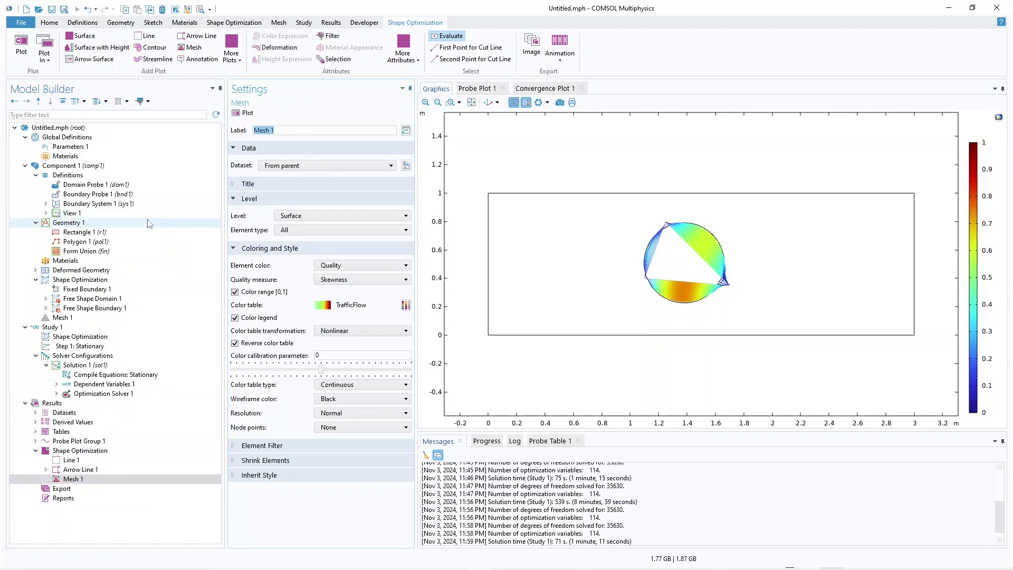
left_click(239, 116)
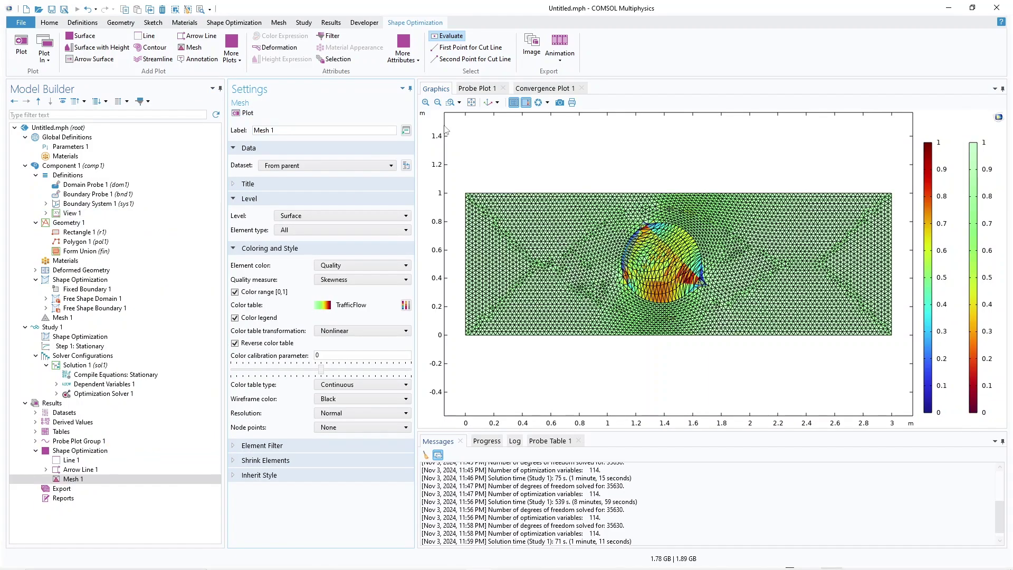
left_click(450, 102)
left_click_drag(617, 226, 713, 296)
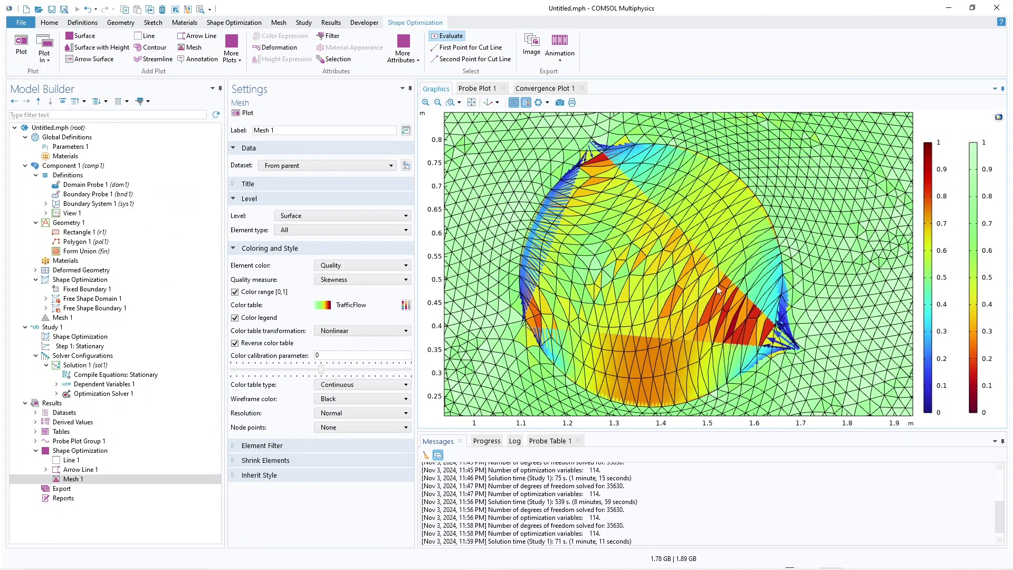
left_click(438, 103)
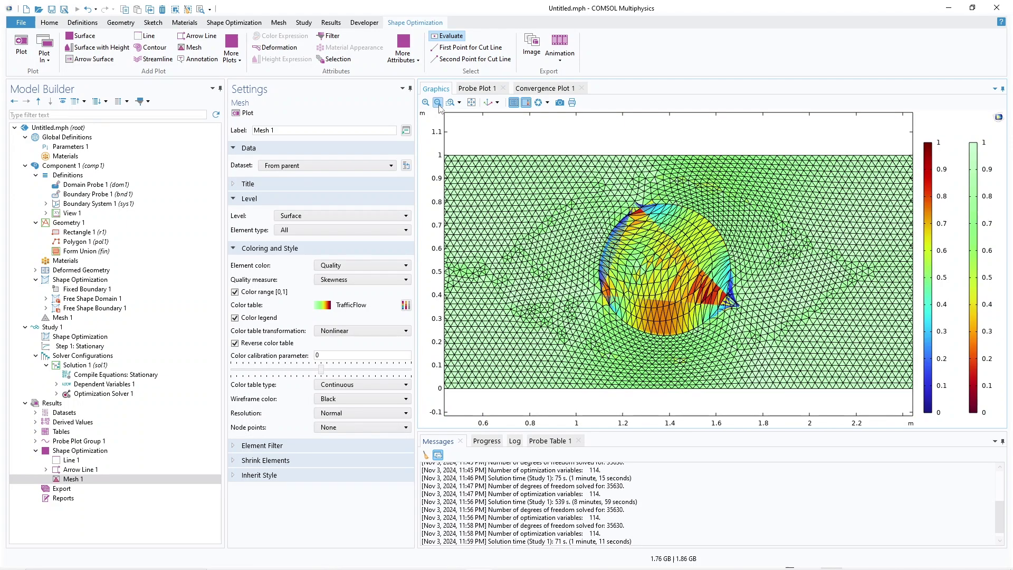
Switch the shape optimization method to IPOPT with a maximum of 20 iterations and compute the study
left_click(79, 328)
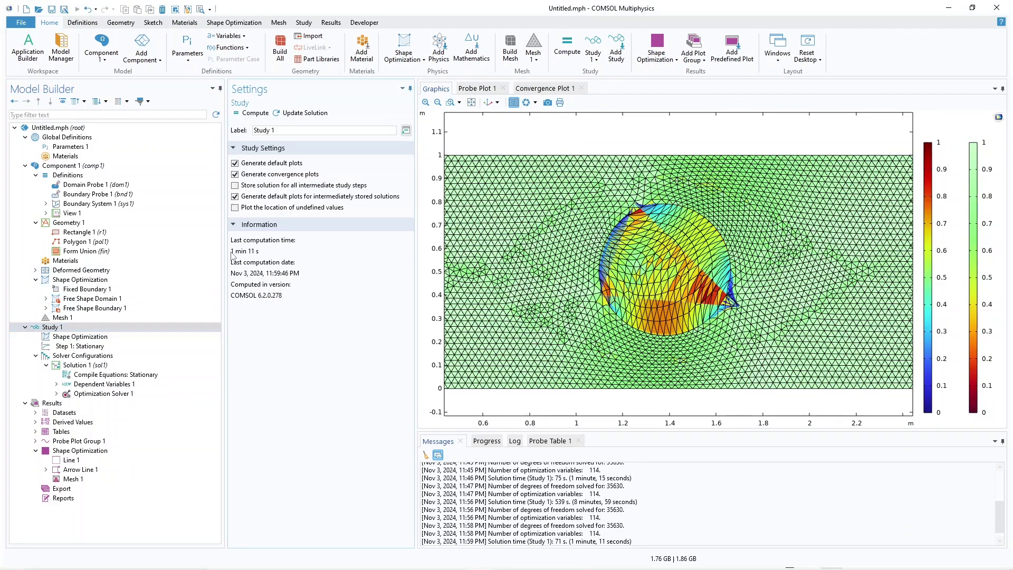
left_click(80, 337)
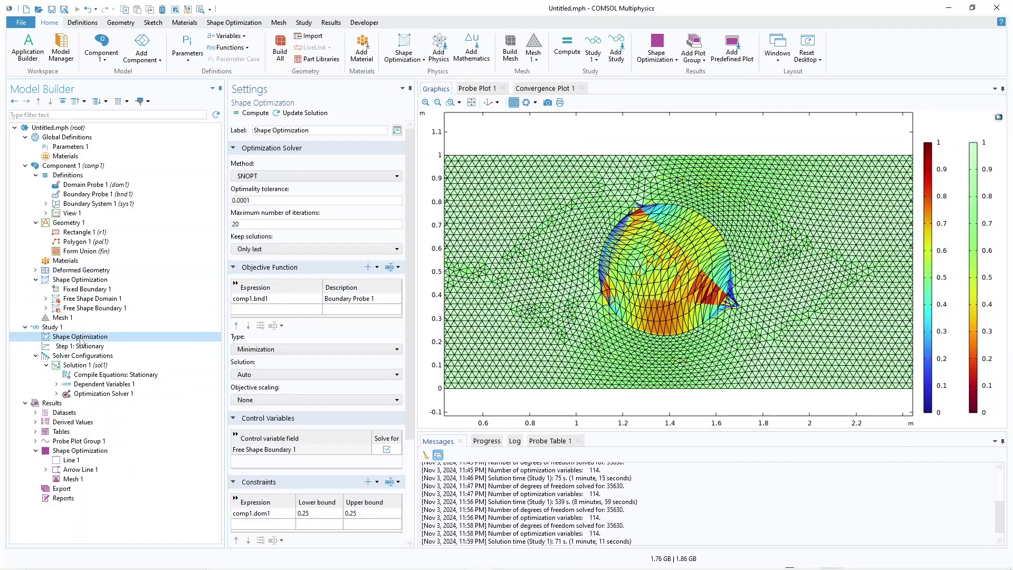
left_click(262, 176)
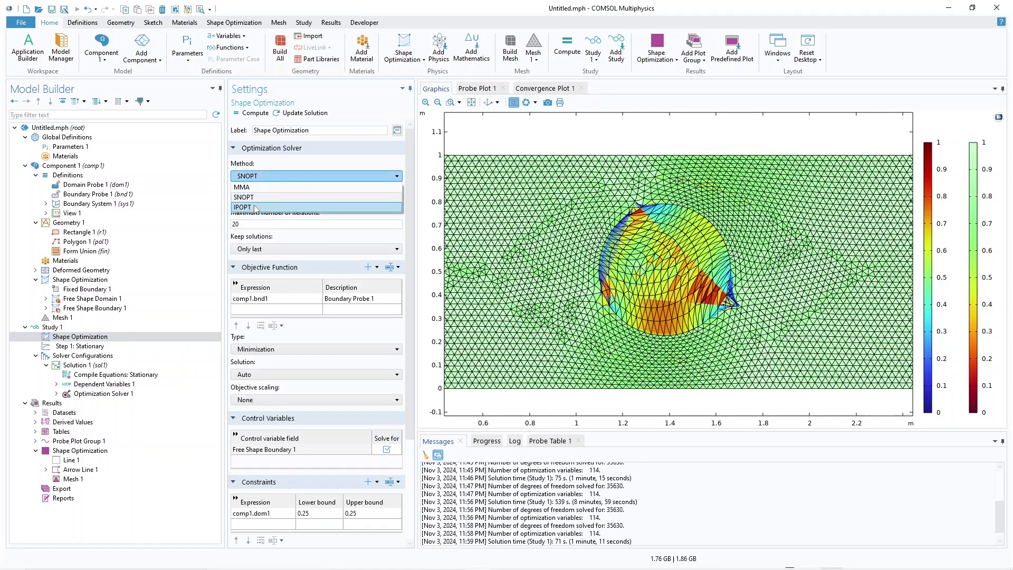
left_click(248, 187)
double_click(237, 225)
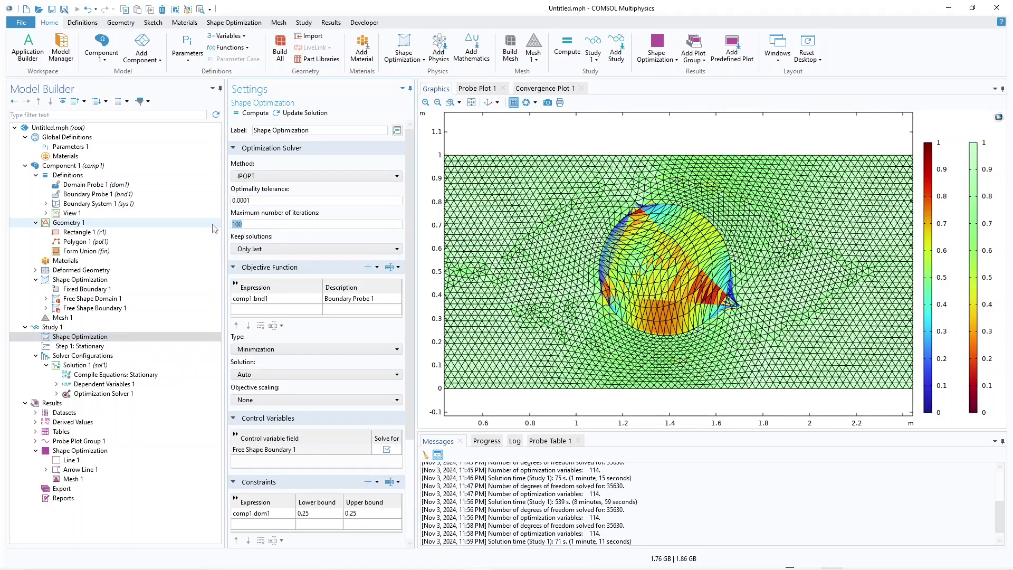
type("20")
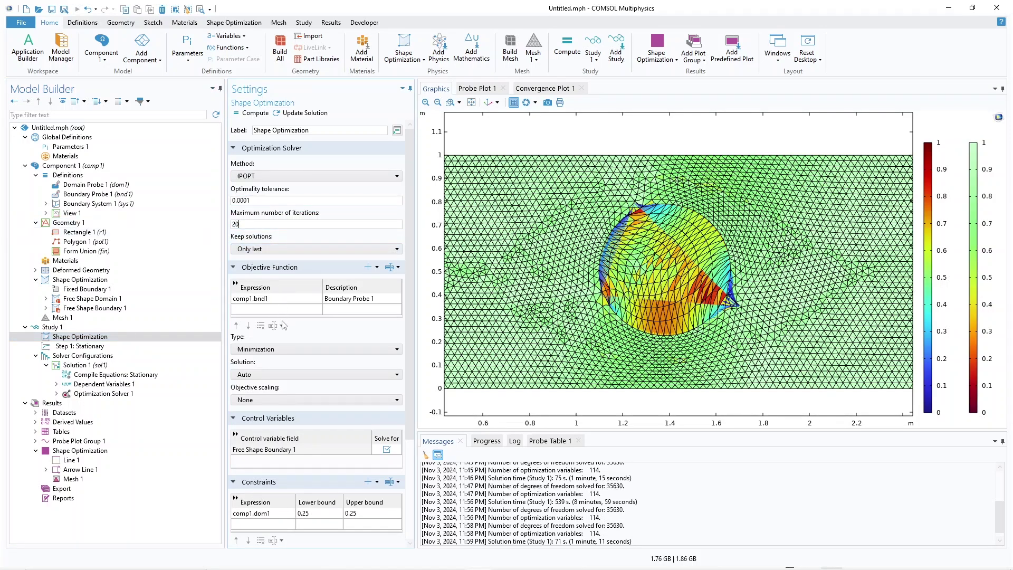
left_click(255, 114)
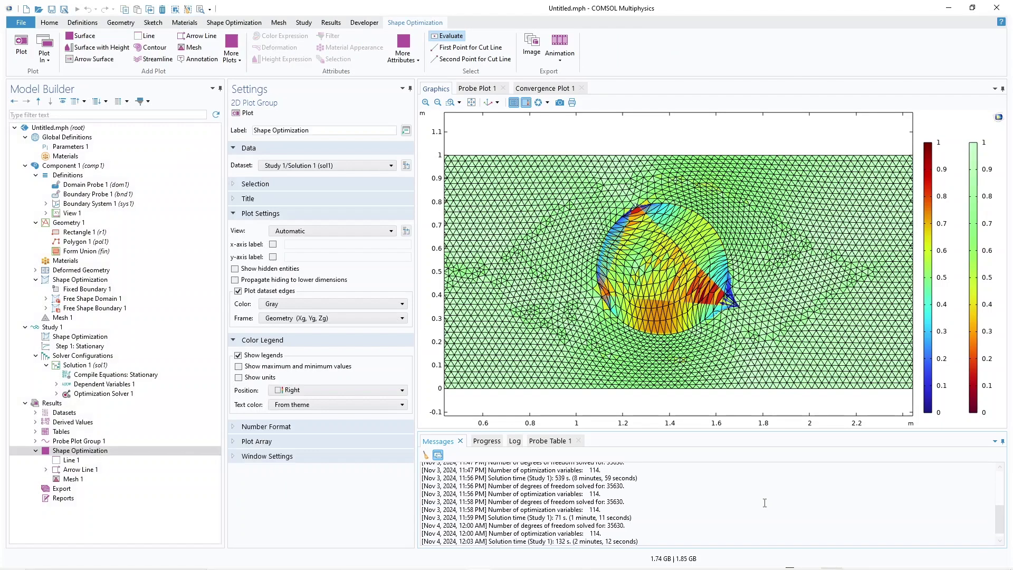
Delete the Mesh 1 plot from the Shape Optimization plot group
left_click(74, 479)
right_click(82, 482)
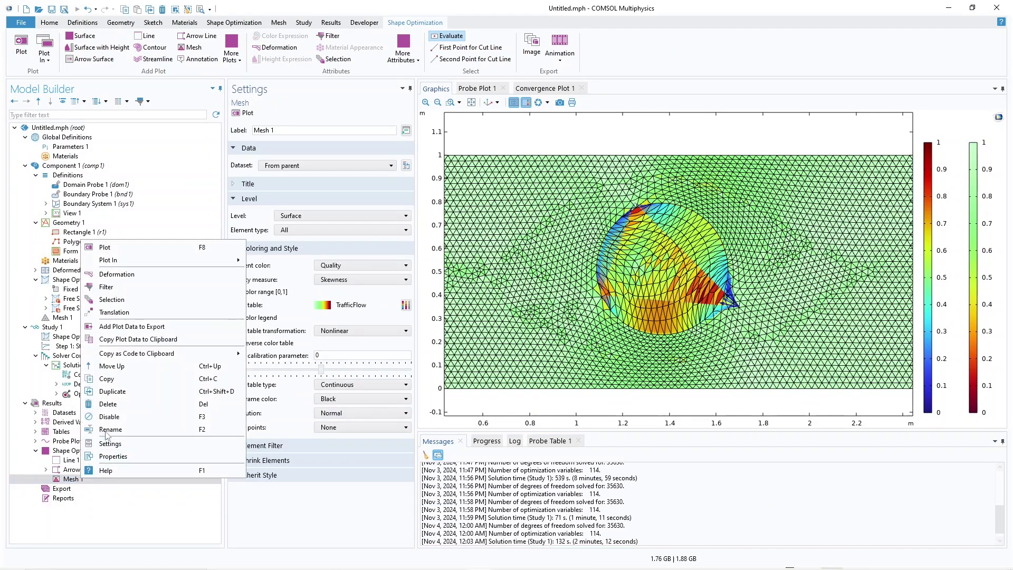
left_click(117, 410)
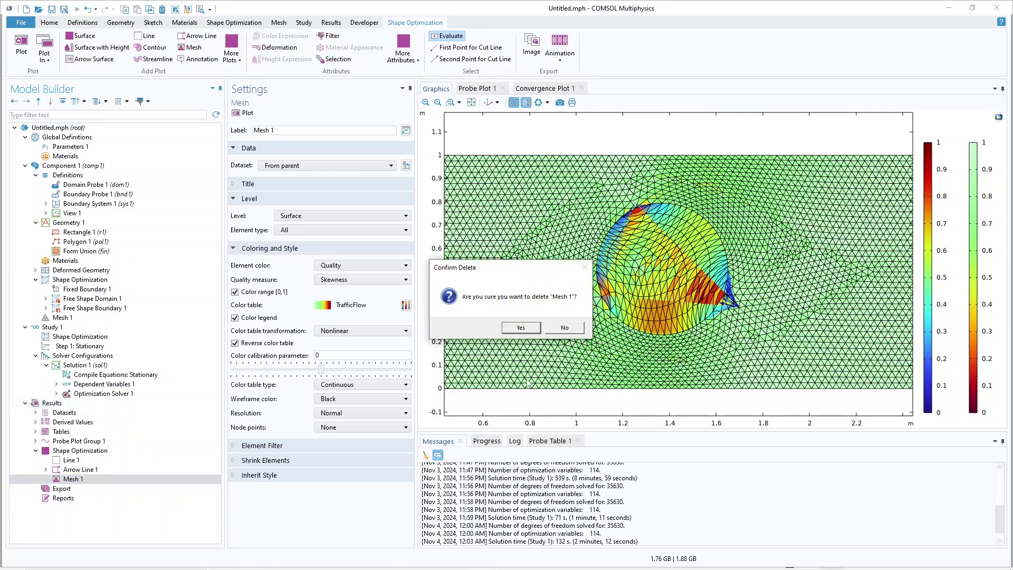
left_click(520, 332)
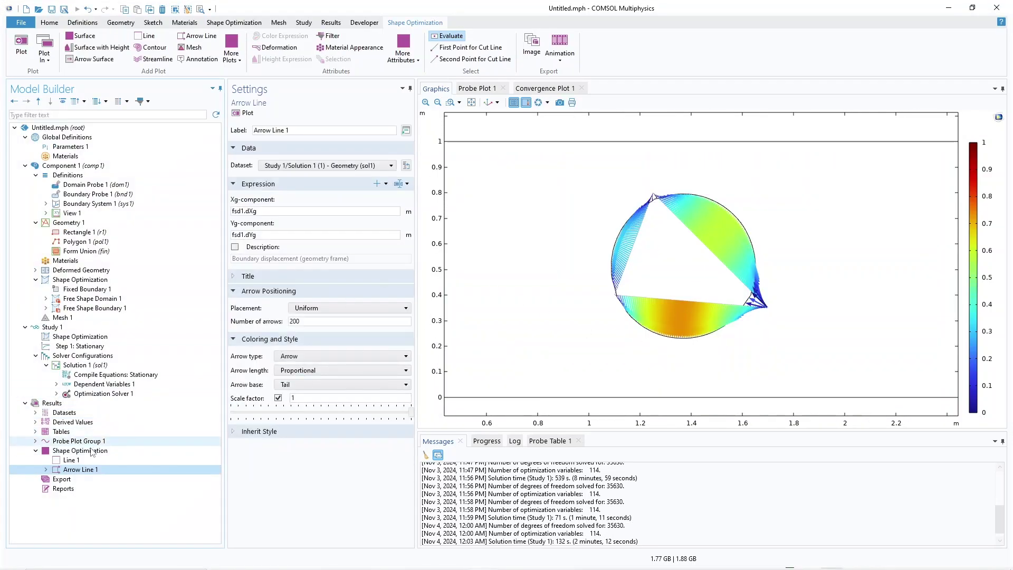
Disable Arrow Line 1 in the Shape Optimization plot group so only the line plot is drawn
right_click(78, 471)
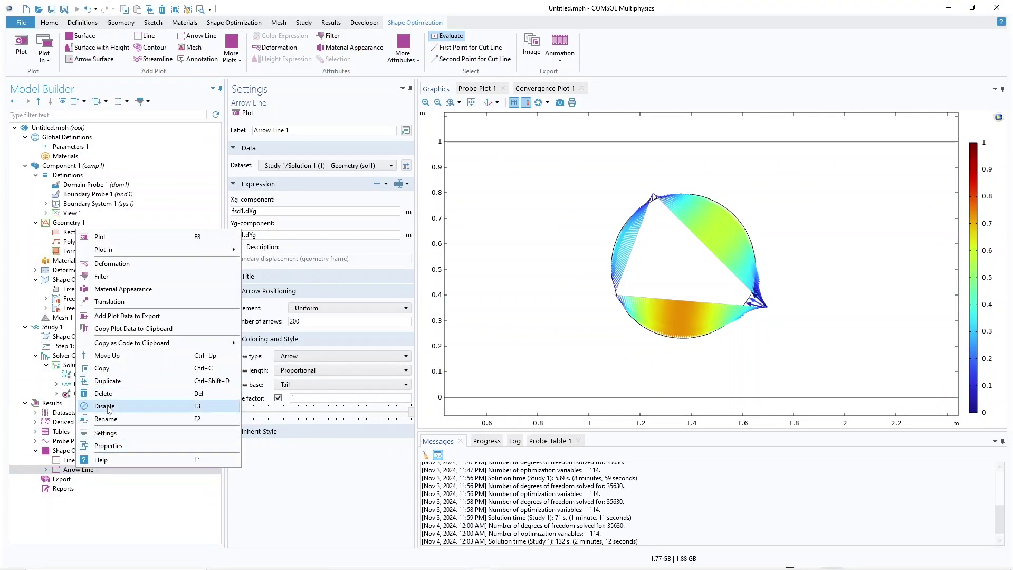
left_click(104, 406)
left_click(76, 463)
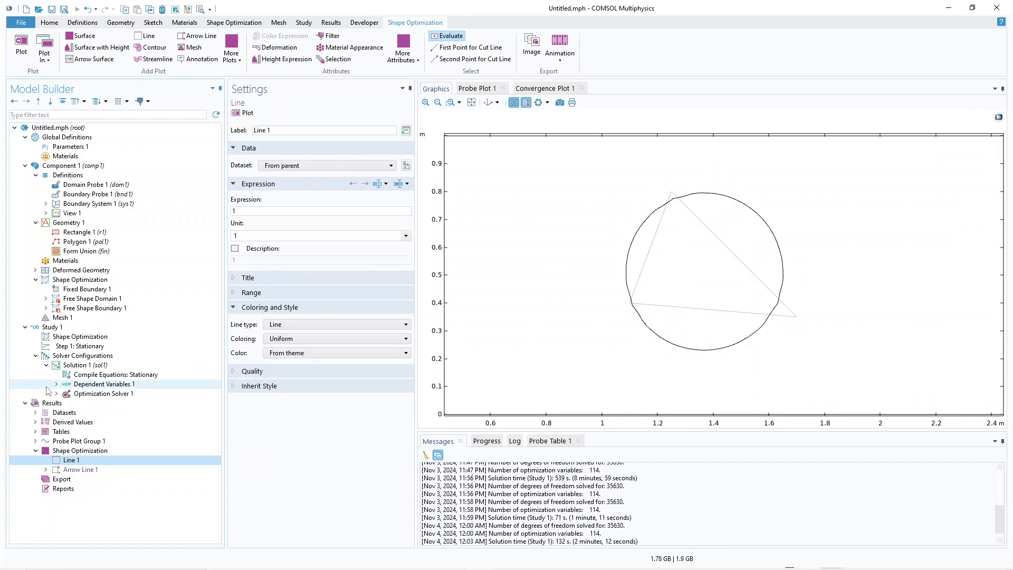
Switch the optimization method to MMA with 0.2 move limits and a maximum of 100 iterations, and compute the study
left_click(59, 328)
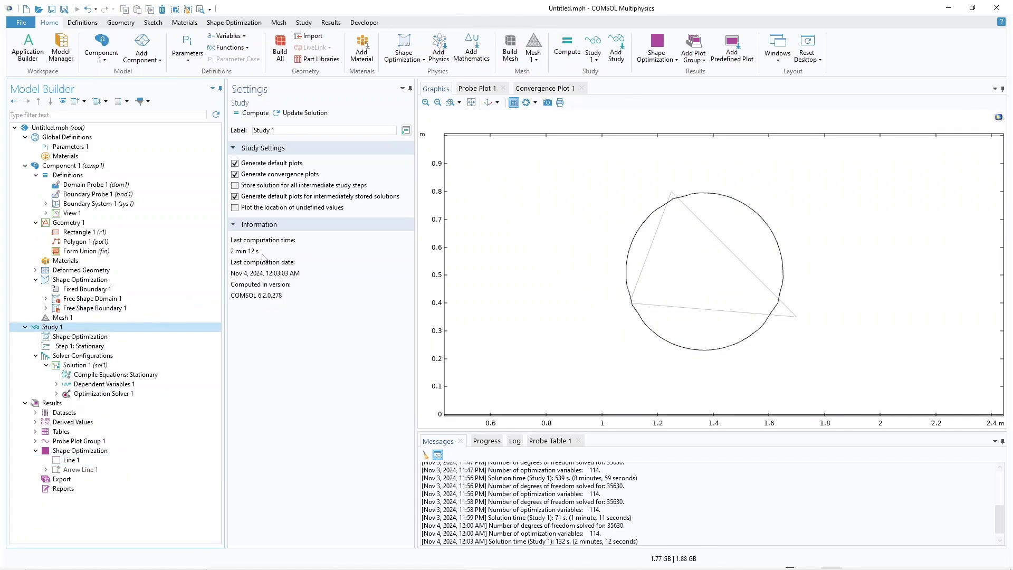
left_click(74, 337)
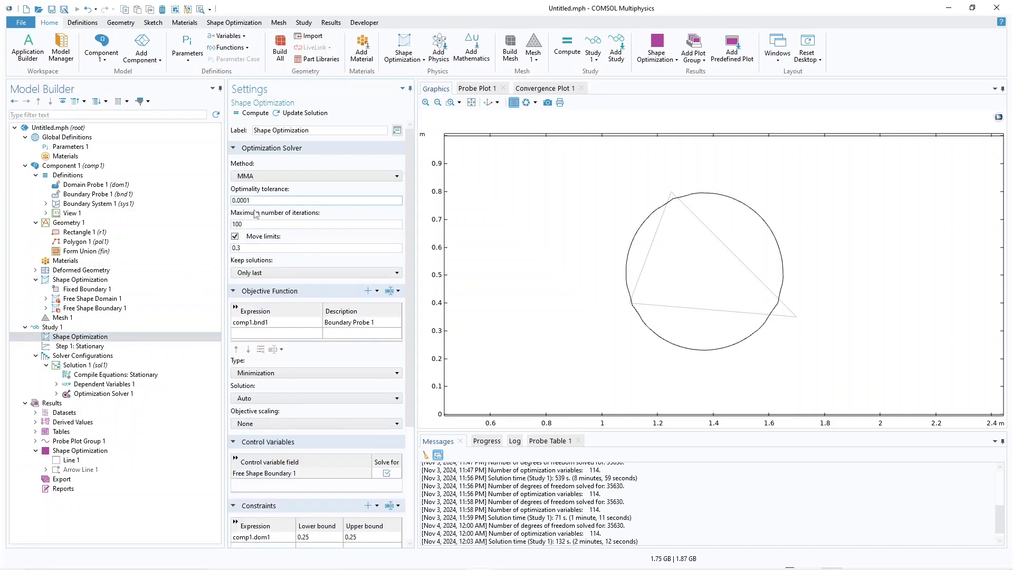
left_click(244, 248)
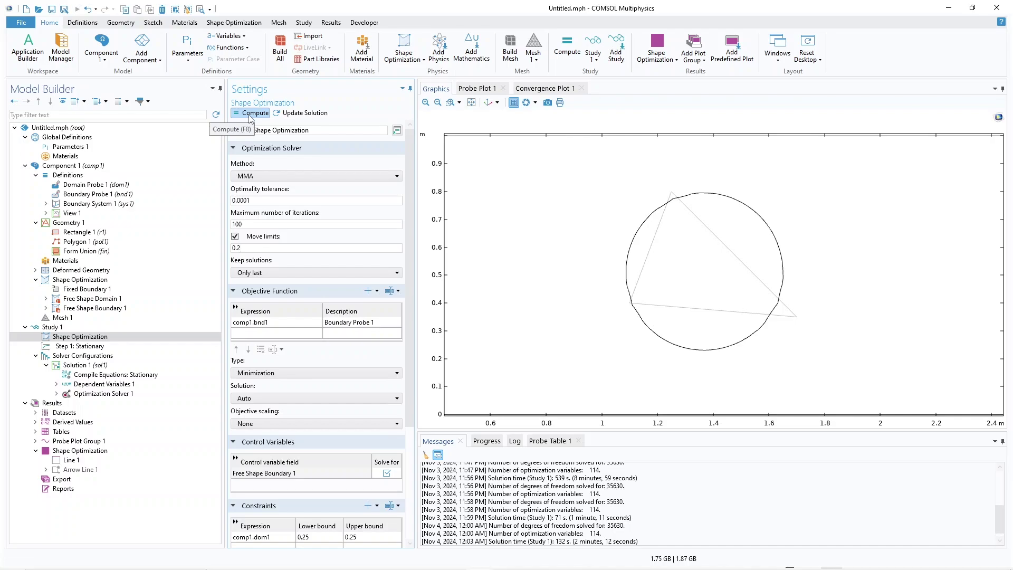
double_click(237, 224)
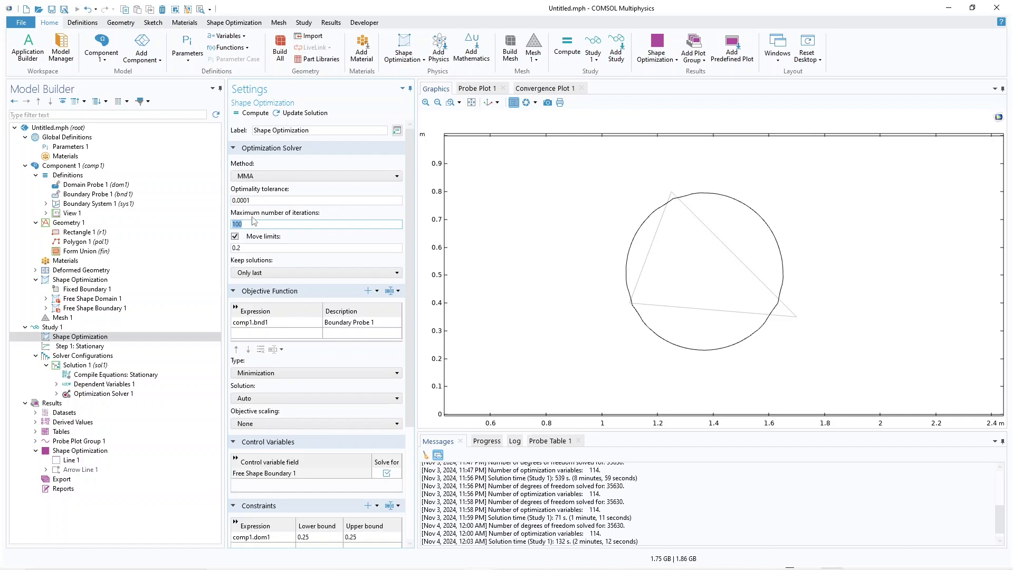
left_click(256, 114)
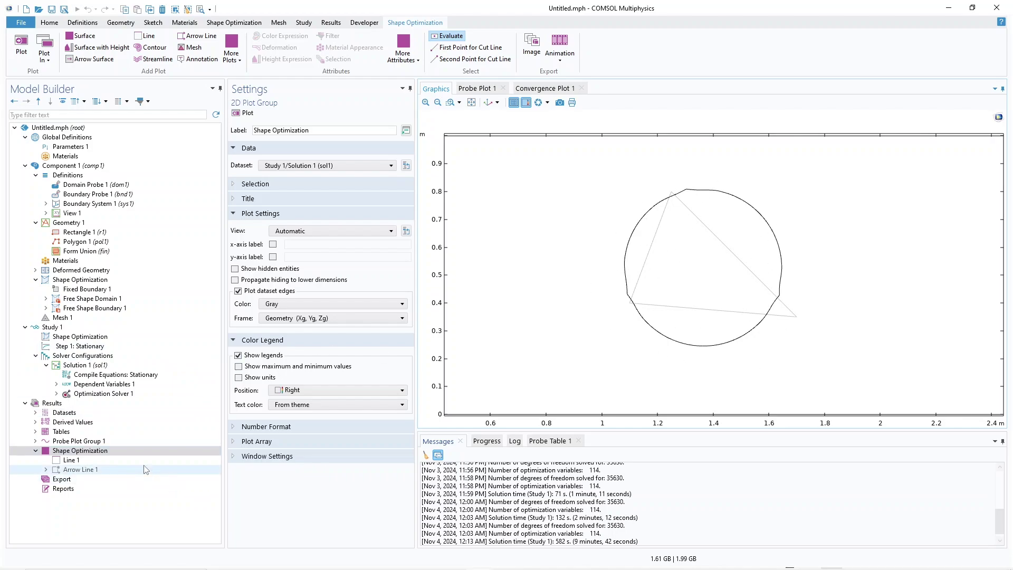
Enable Arrow Line 1 again and plot the boundary displacement arrows
right_click(74, 469)
left_click(74, 473)
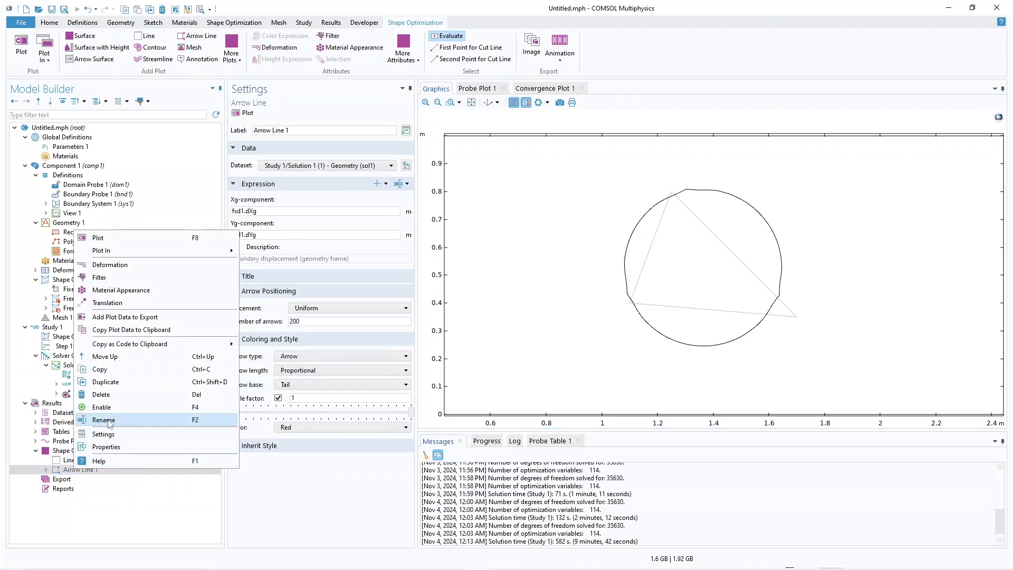
left_click(103, 434)
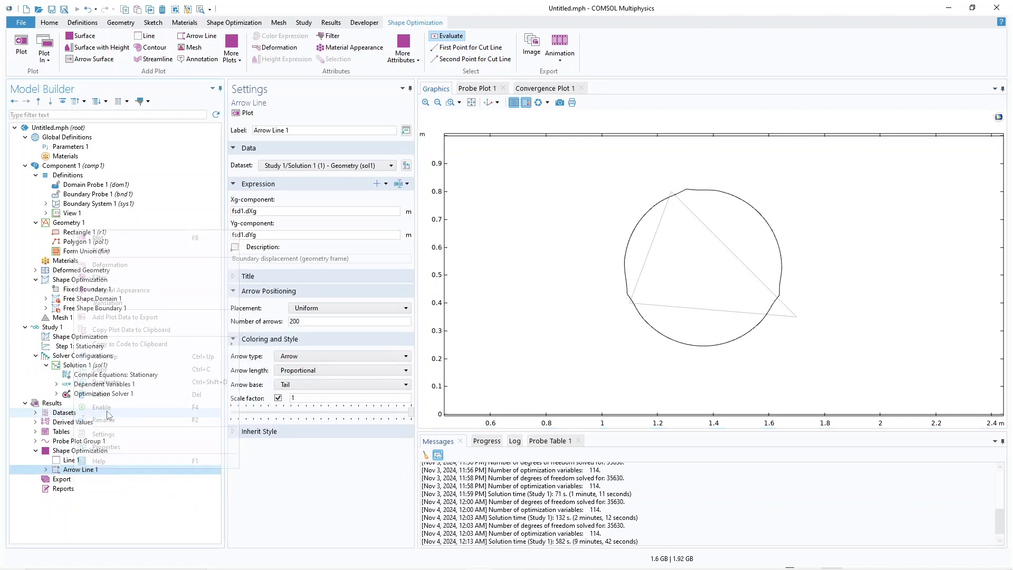
left_click(245, 113)
Add a Mesh plot to the Shape Optimization plot group and plot it over the MMA result
left_click(68, 451)
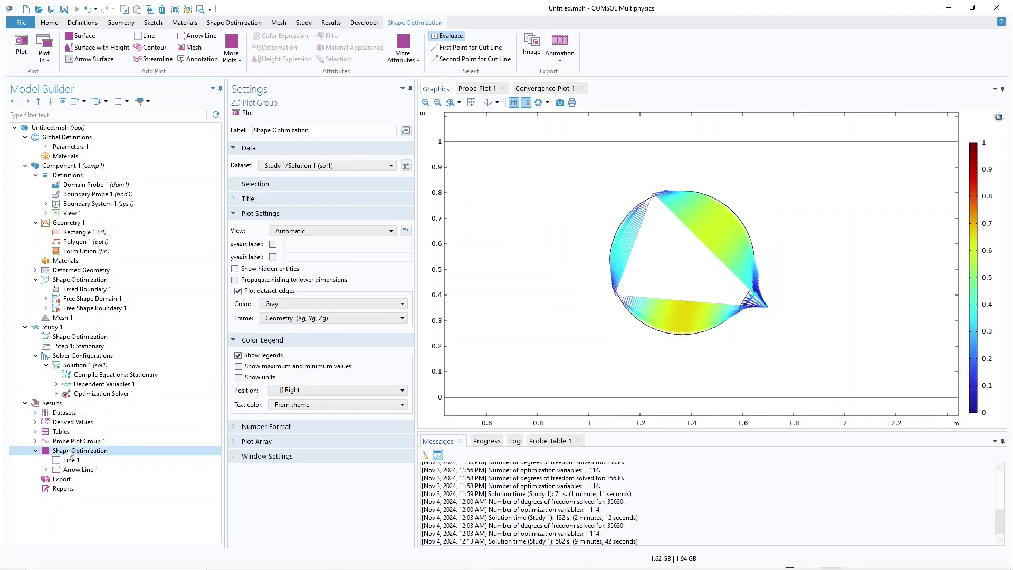
right_click(68, 451)
left_click(116, 219)
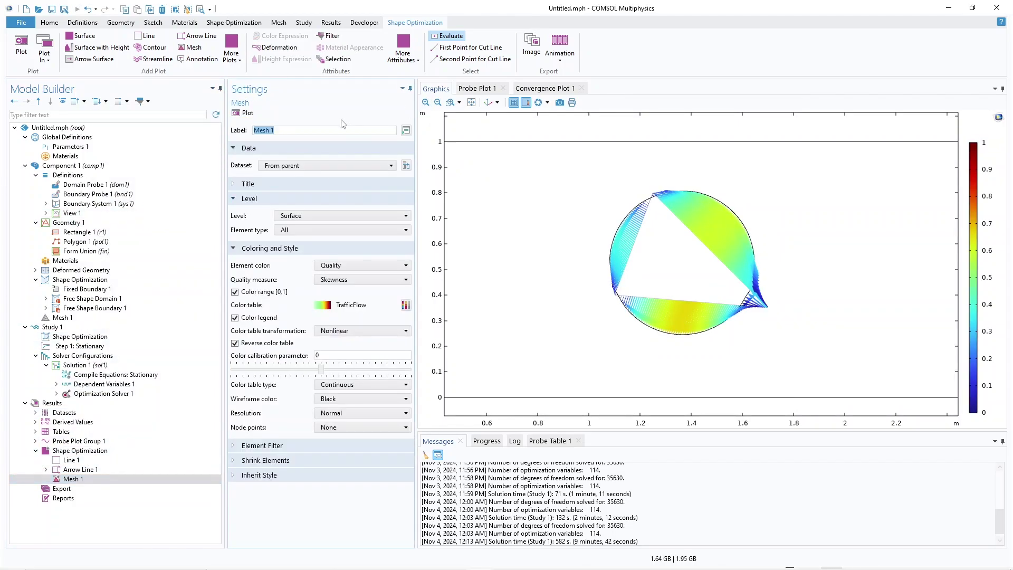
left_click(245, 113)
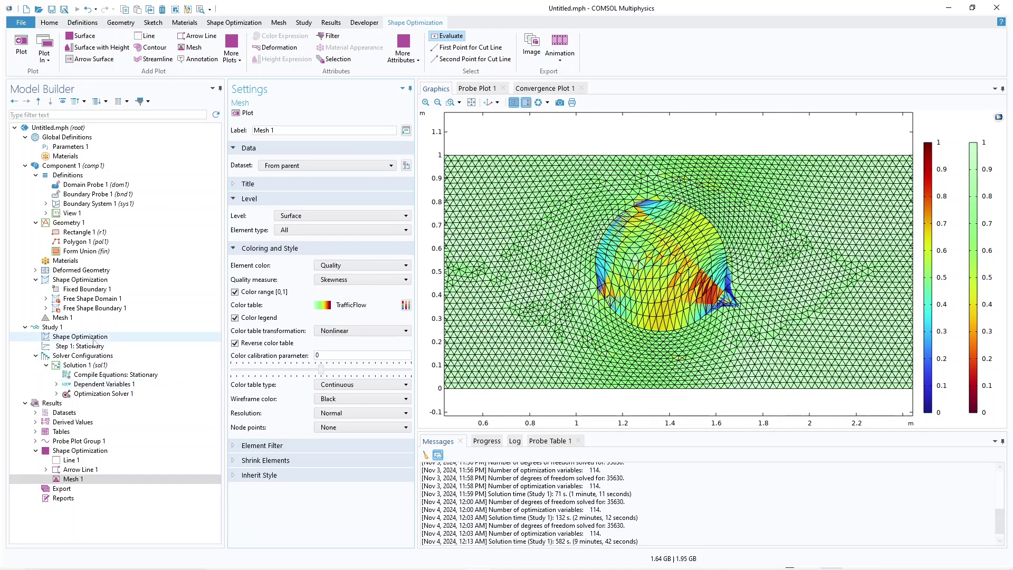
Review Study 1's last computation time and the MMA iteration limit and method options in its shape optimization settings
left_click(56, 327)
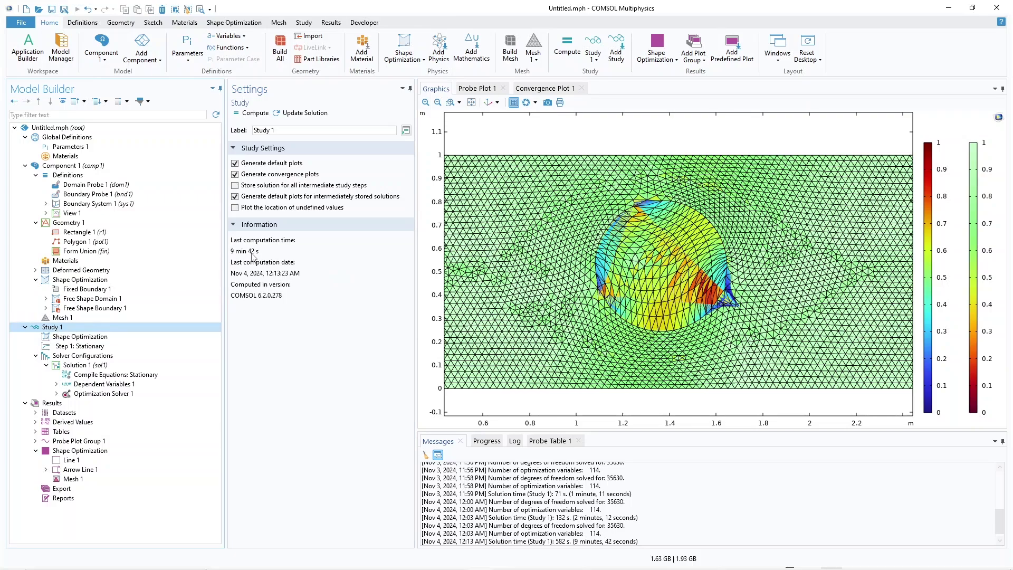
left_click(74, 338)
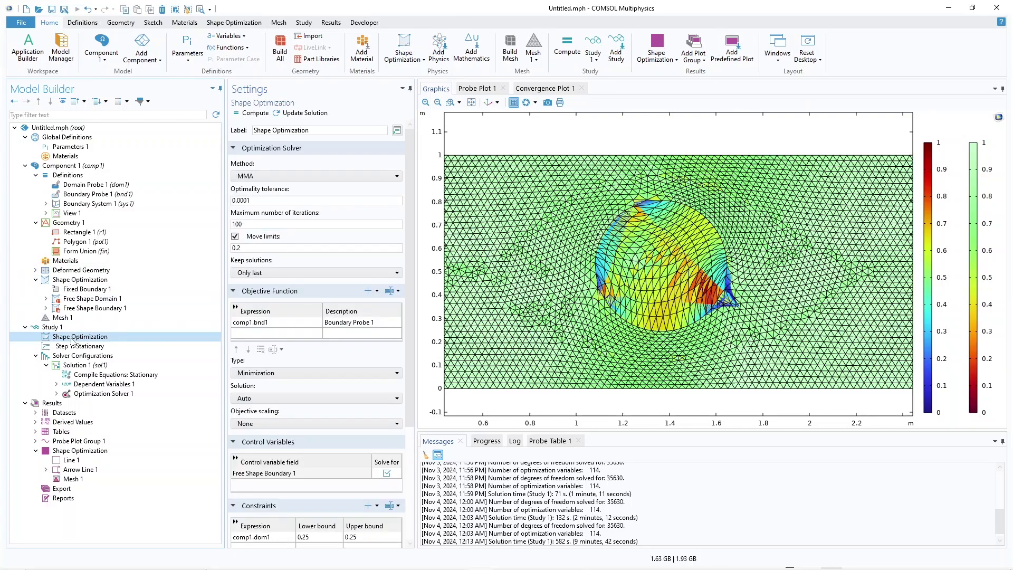
double_click(236, 225)
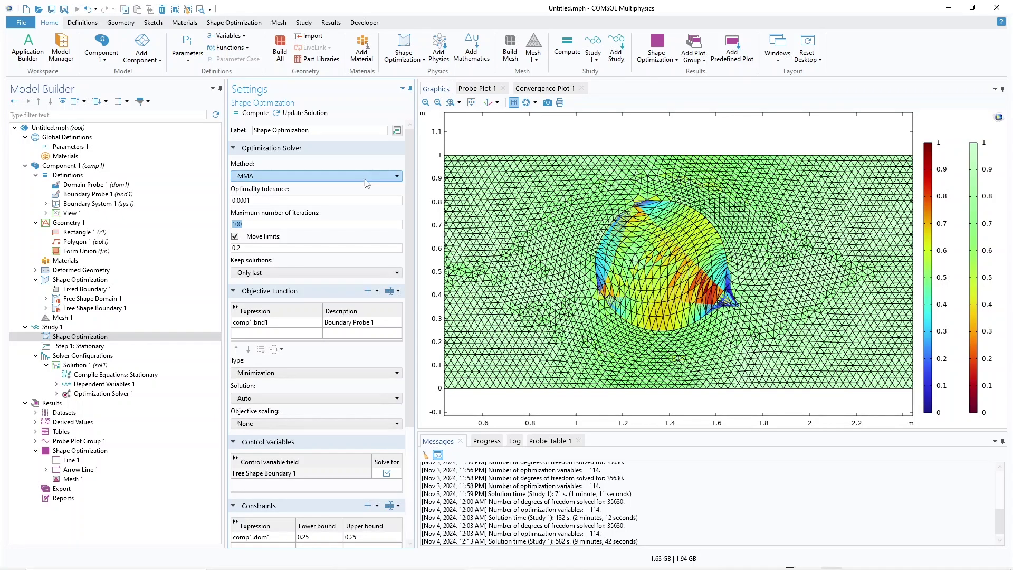
left_click(265, 176)
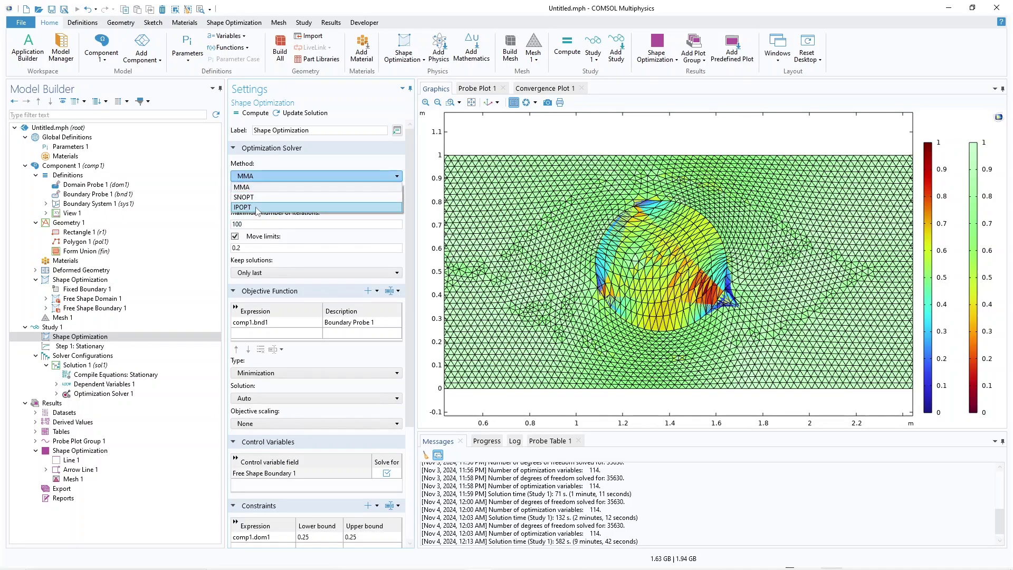
left_click(269, 178)
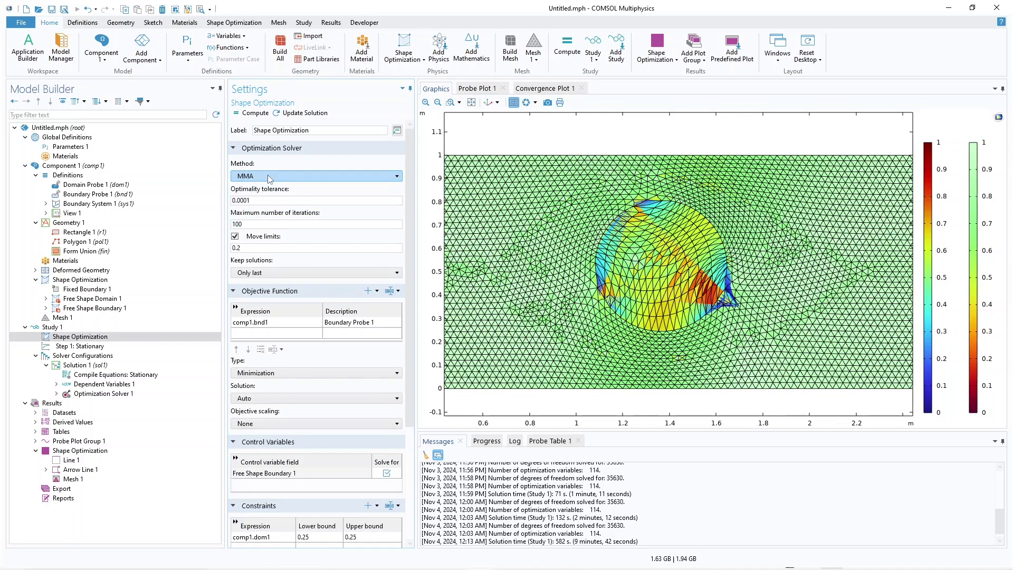